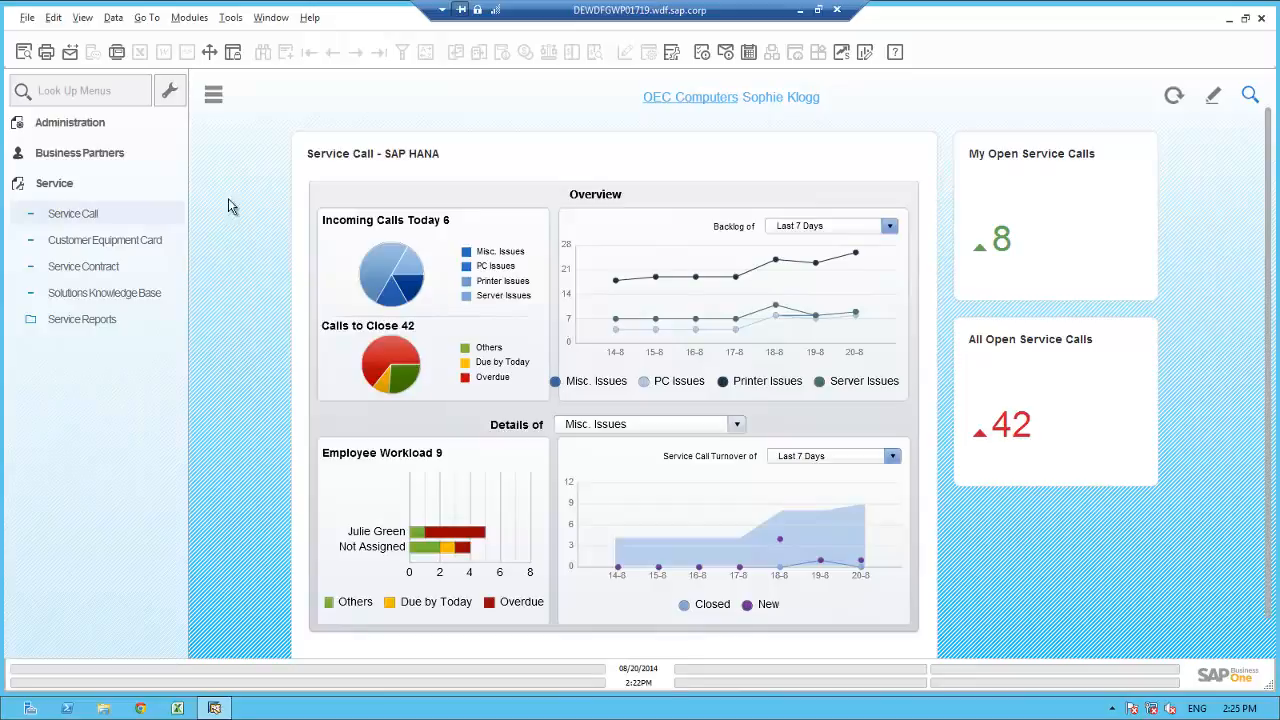
- Start a new service call for the customer Paso Enterprises, filling in the customer by name
{"action": "left_click", "coordinate": [97, 217]}
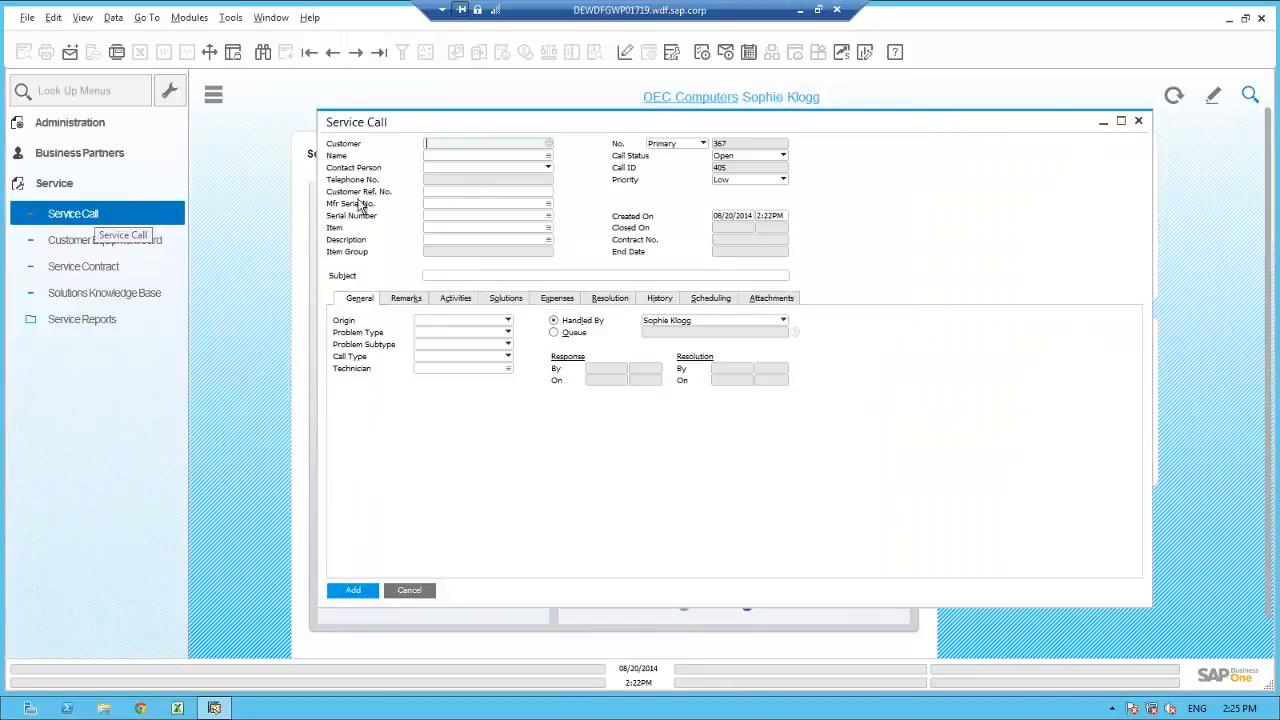
{"action": "left_click", "coordinate": [478, 154]}
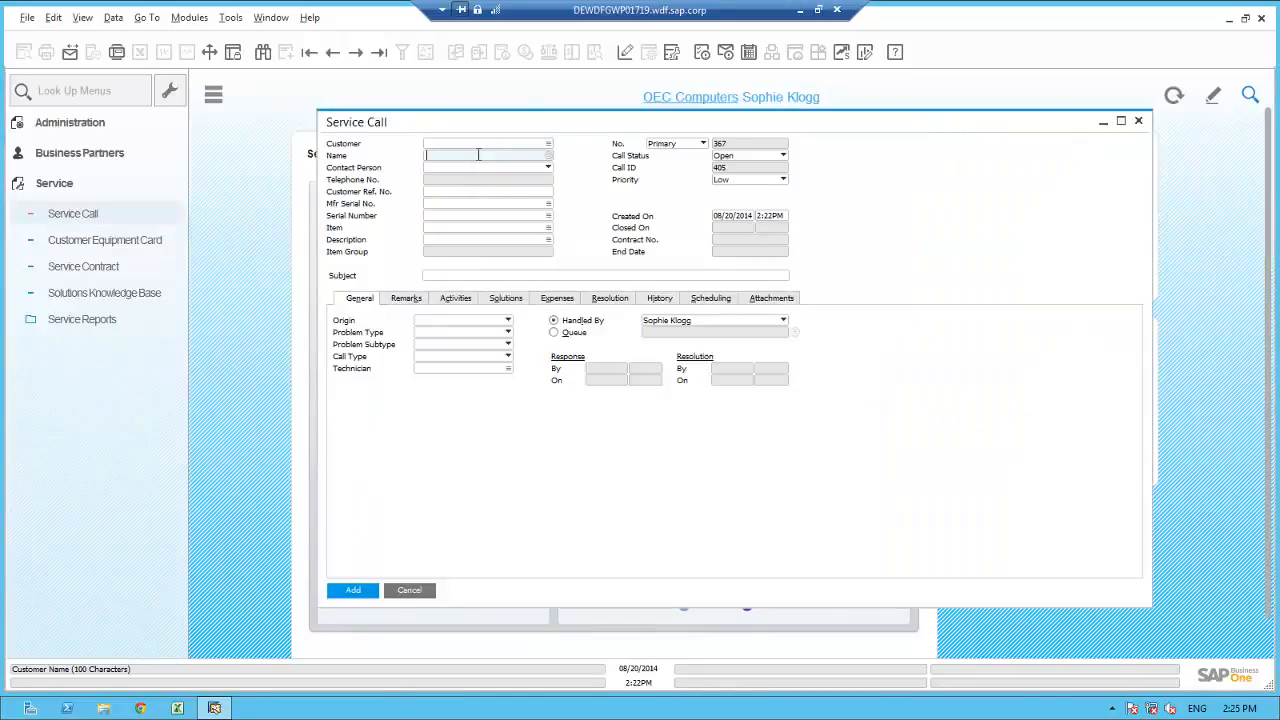
{"action": "type", "text": "Paso"}
{"action": "key", "text": "Tab"}
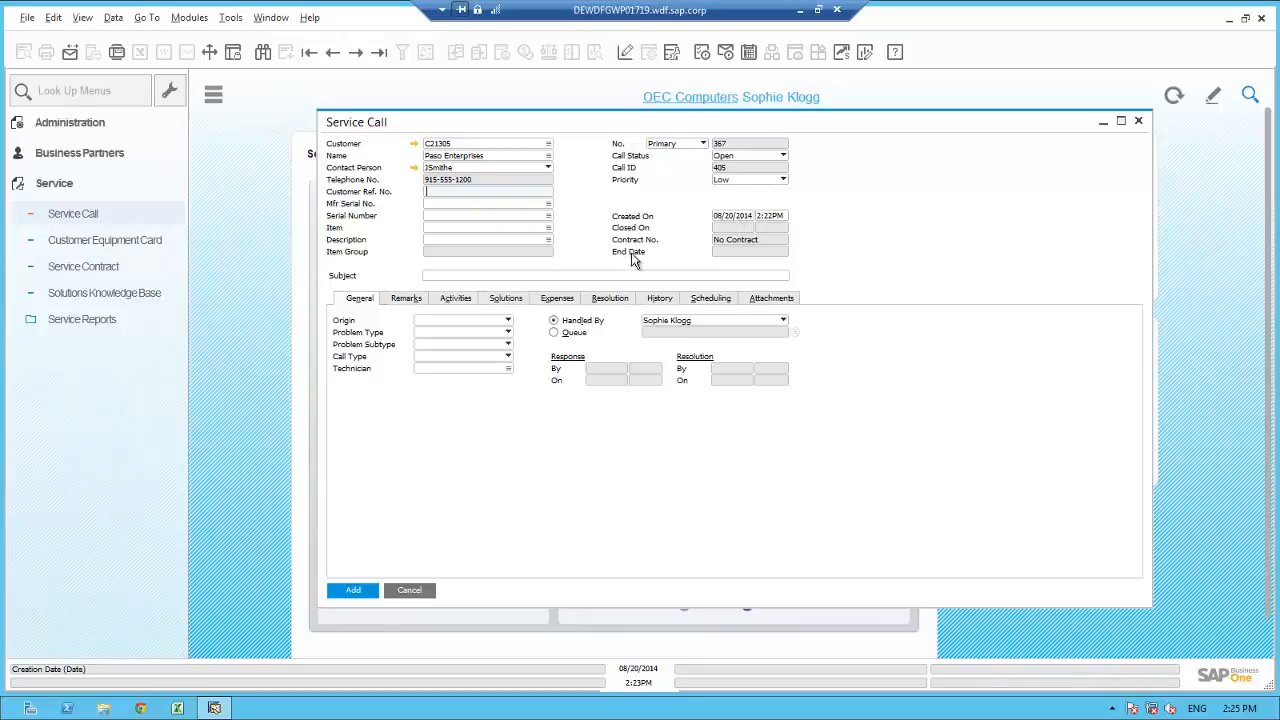
- Enter a subject saying the contact would like to purchase additional memory for the S10000 Server, keeping the call handled by a user
{"action": "left_click", "coordinate": [449, 275]}
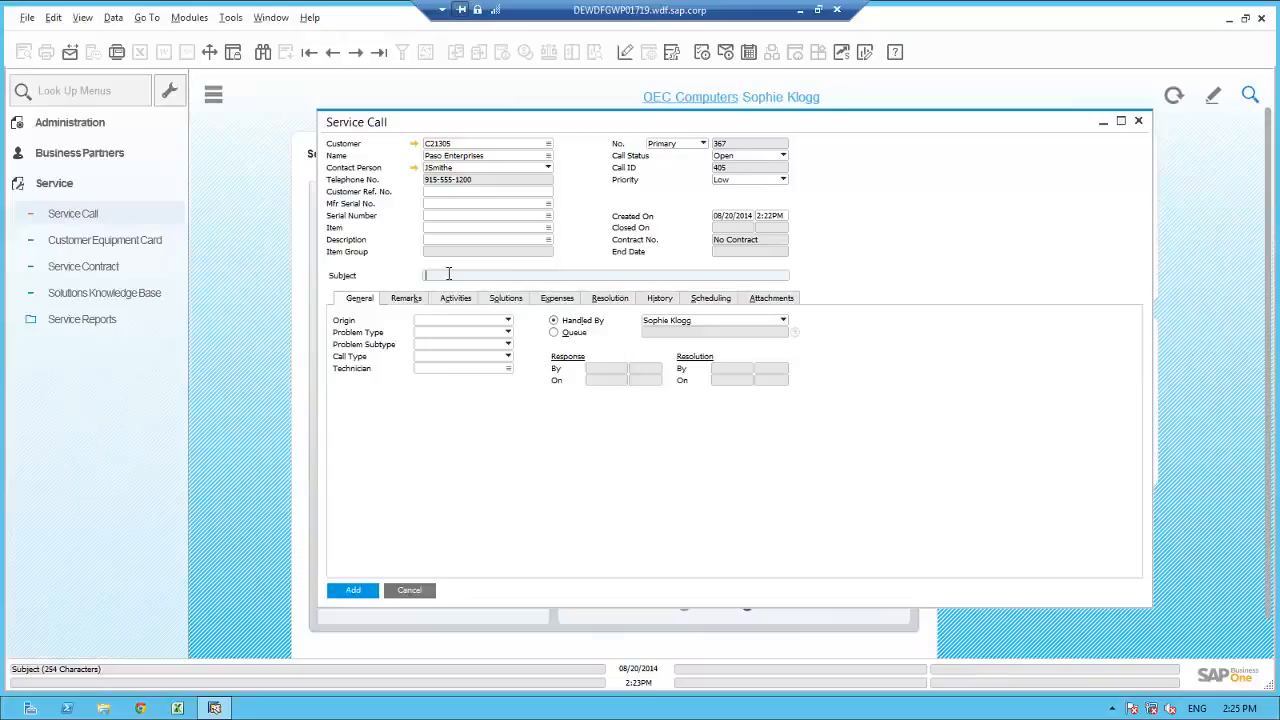
{"action": "type", "text": "Janes would like to purchaseaddtional memory for the S10000 Server"}
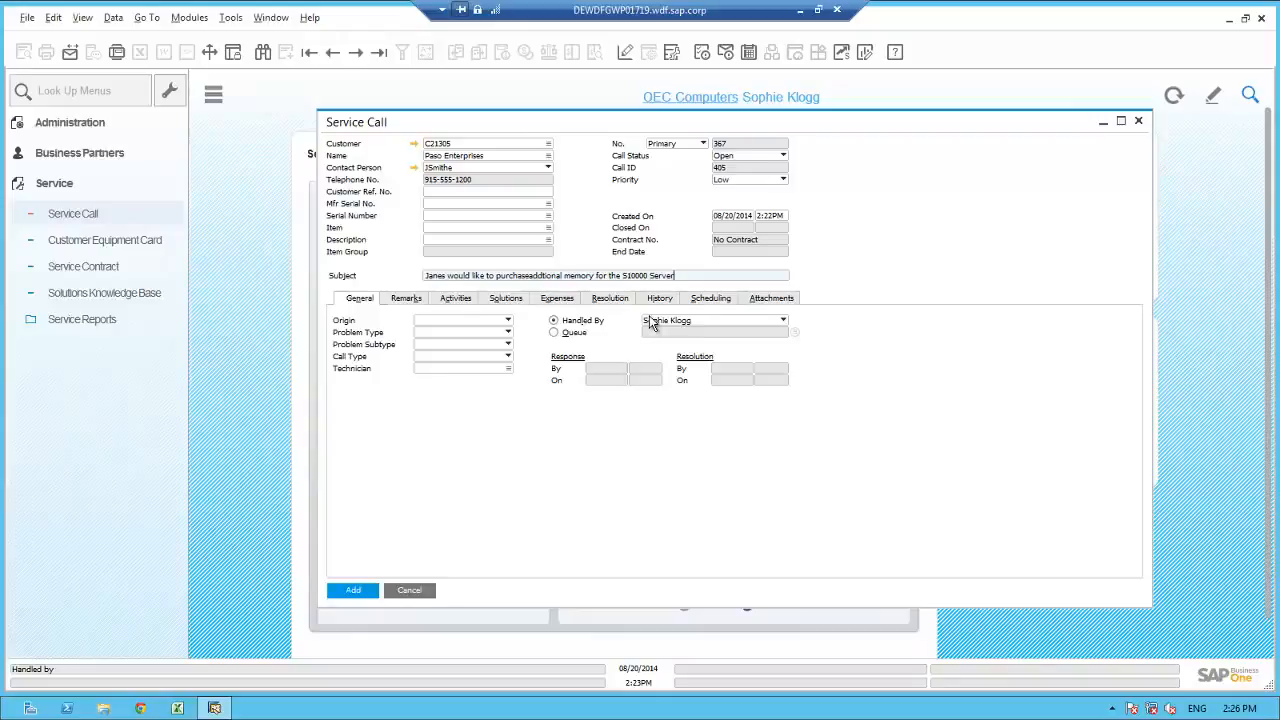
{"action": "left_click", "coordinate": [554, 322]}
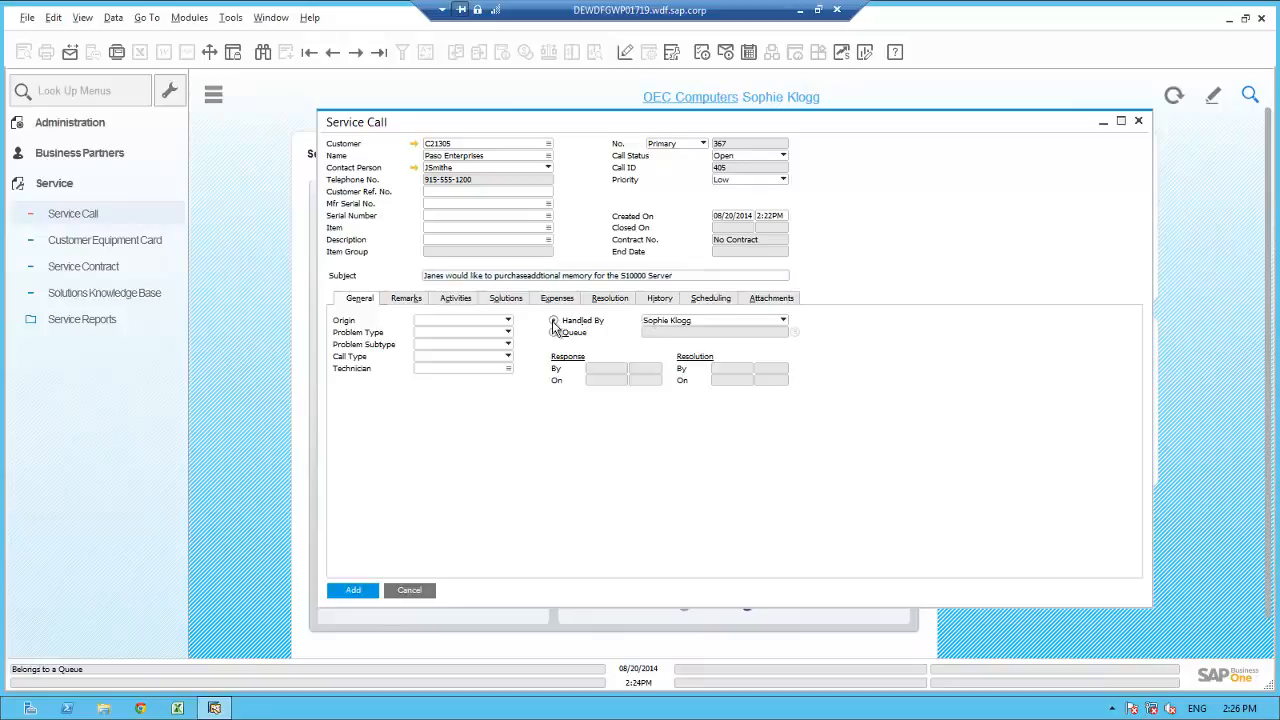
- Set the service call's origin to Telephone No. and its problem type to Question
{"action": "left_click", "coordinate": [464, 321]}
{"action": "left_click", "coordinate": [448, 345]}
{"action": "left_click", "coordinate": [452, 332]}
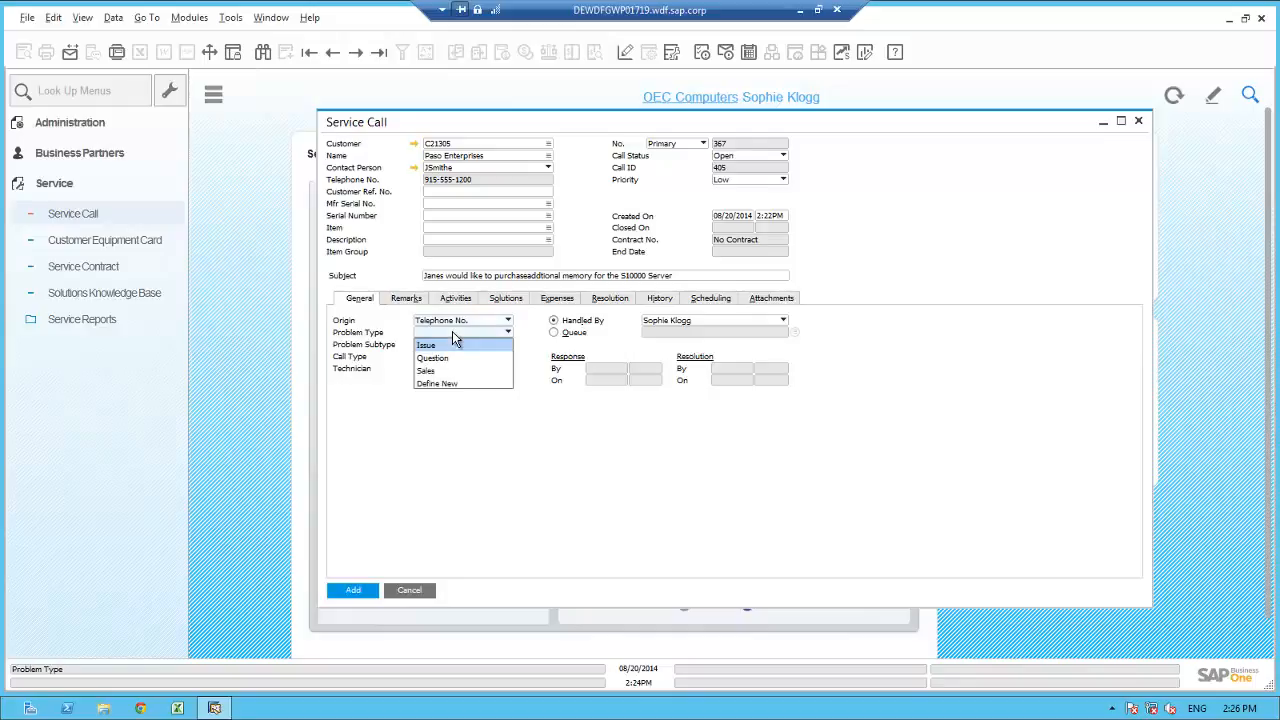
{"action": "left_click", "coordinate": [448, 360]}
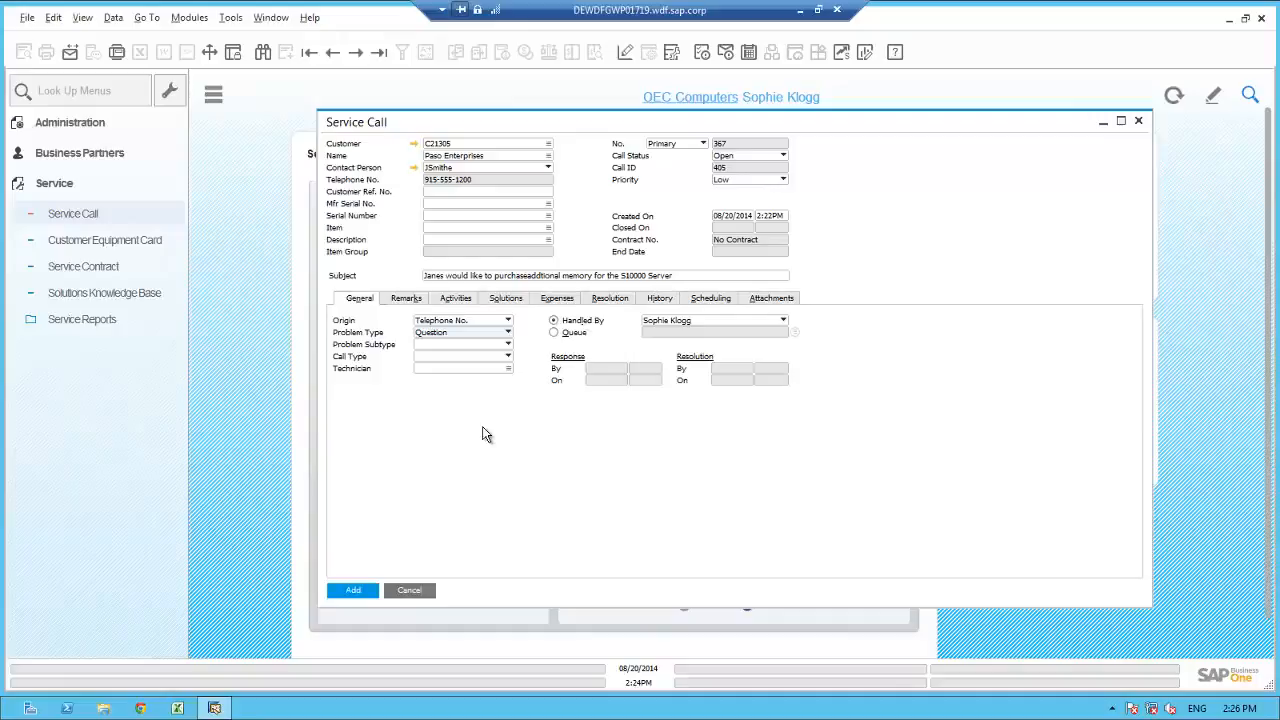
- Enter S10000 as the item of the service call
{"action": "left_click", "coordinate": [444, 229]}
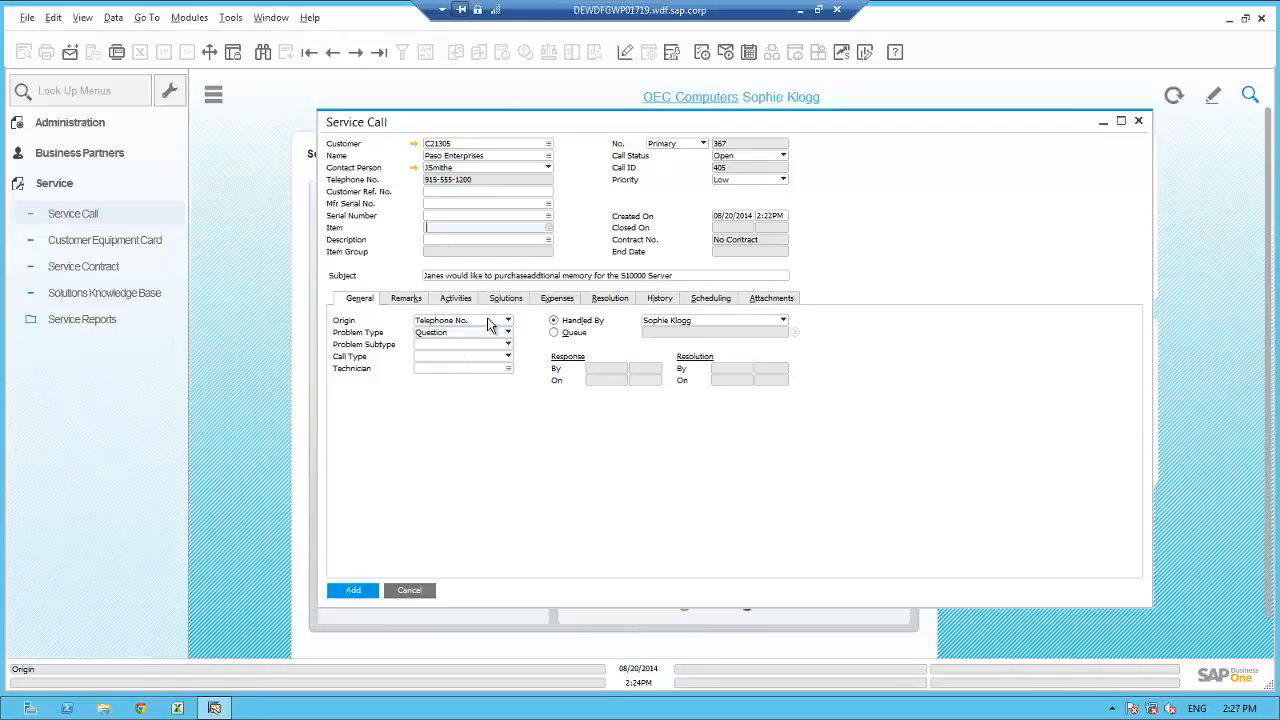
{"action": "type", "text": "S10000"}
{"action": "key", "text": "Tab"}
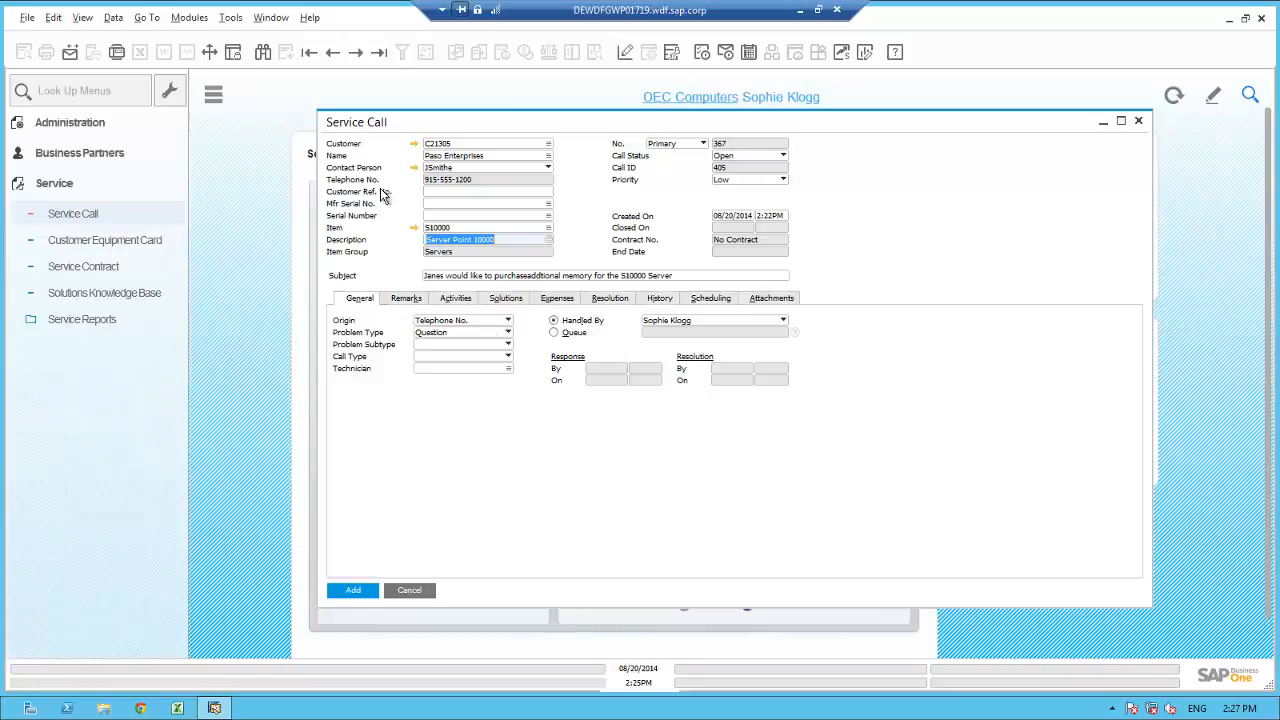
{"action": "left_click", "coordinate": [449, 205]}
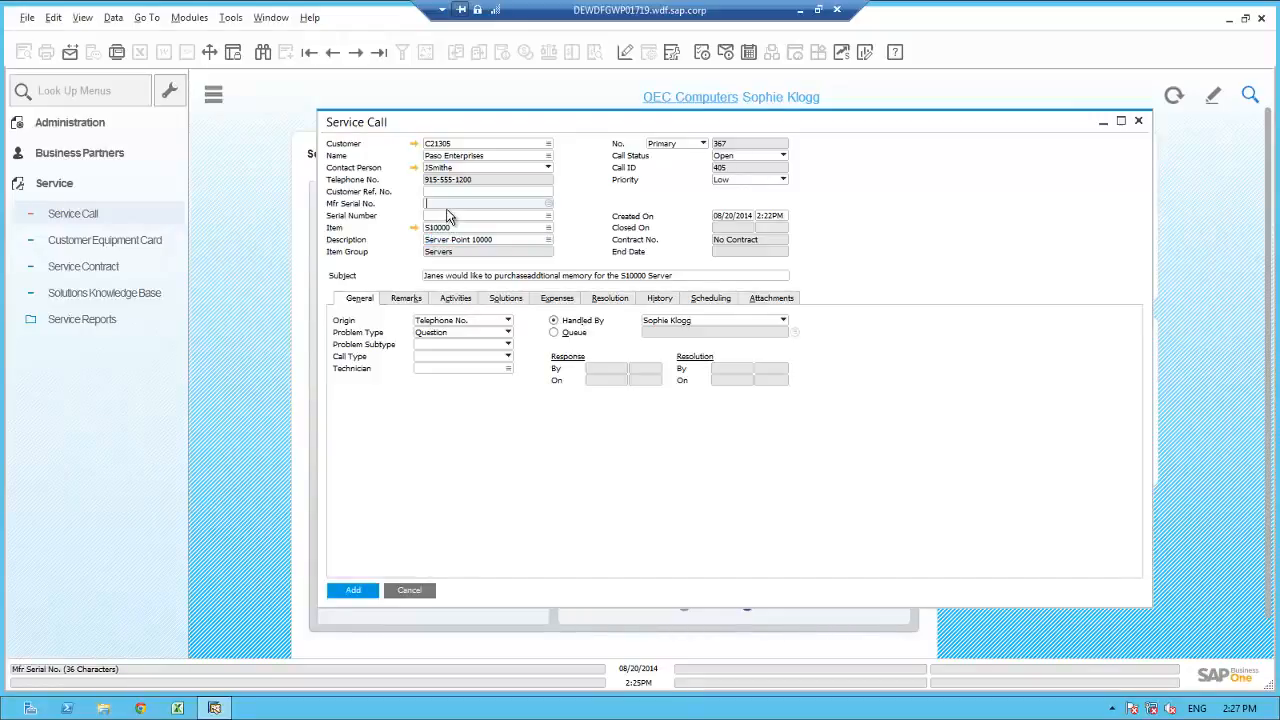
{"action": "left_click", "coordinate": [449, 215]}
{"action": "key", "text": "Tab"}
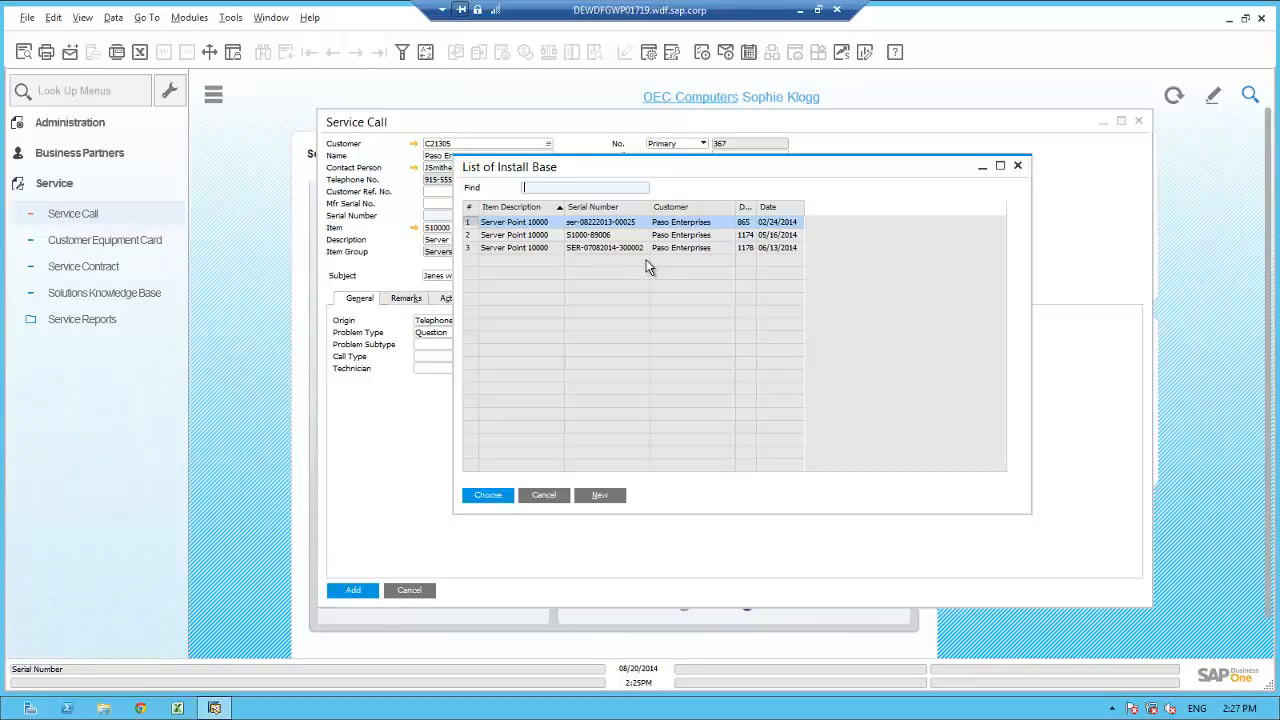
{"action": "double_click", "coordinate": [756, 207]}
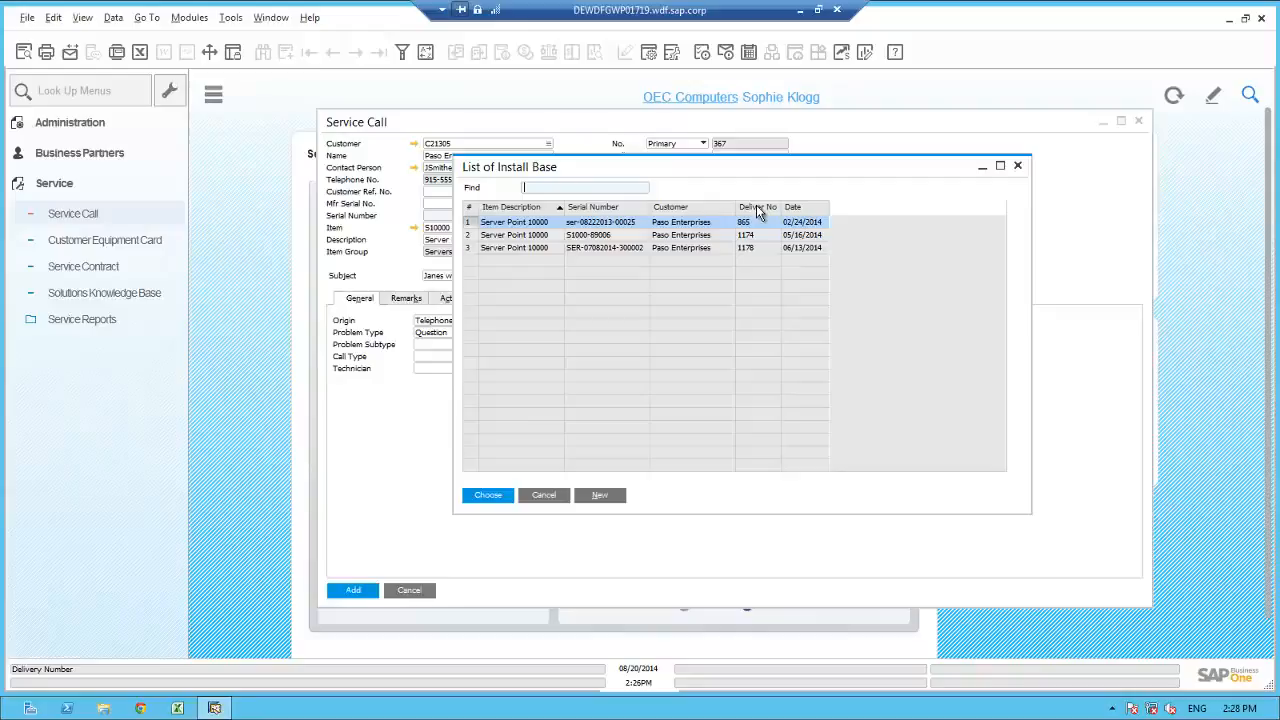
{"action": "left_click", "coordinate": [535, 250]}
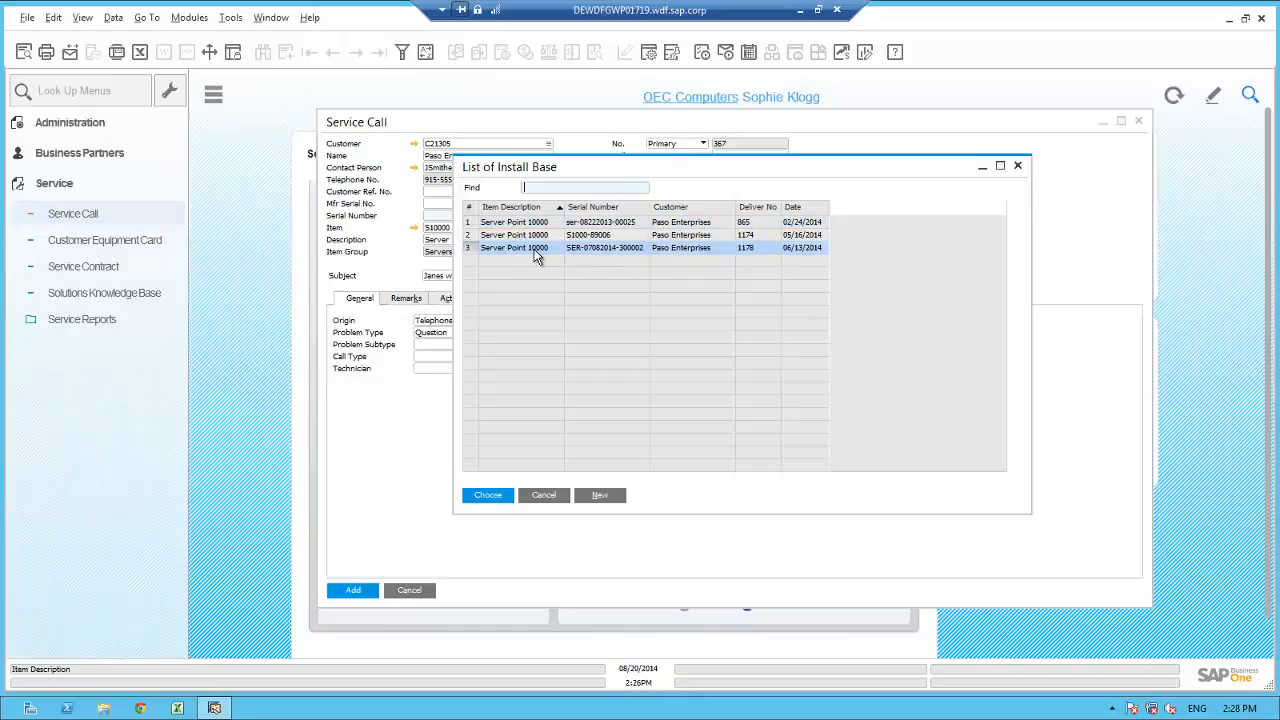
{"action": "left_click", "coordinate": [1249, 96]}
{"action": "type", "text": "07"}
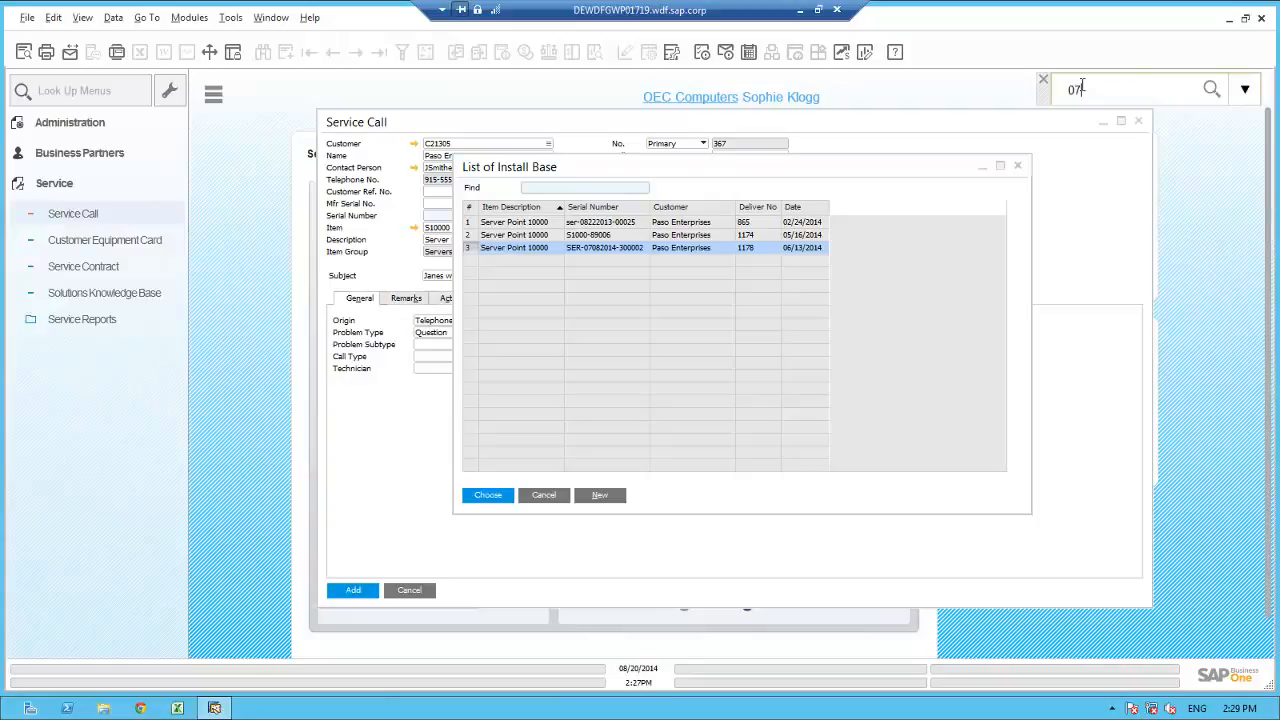
{"action": "type", "text": "082014-300002"}
{"action": "left_click", "coordinate": [1211, 90]}
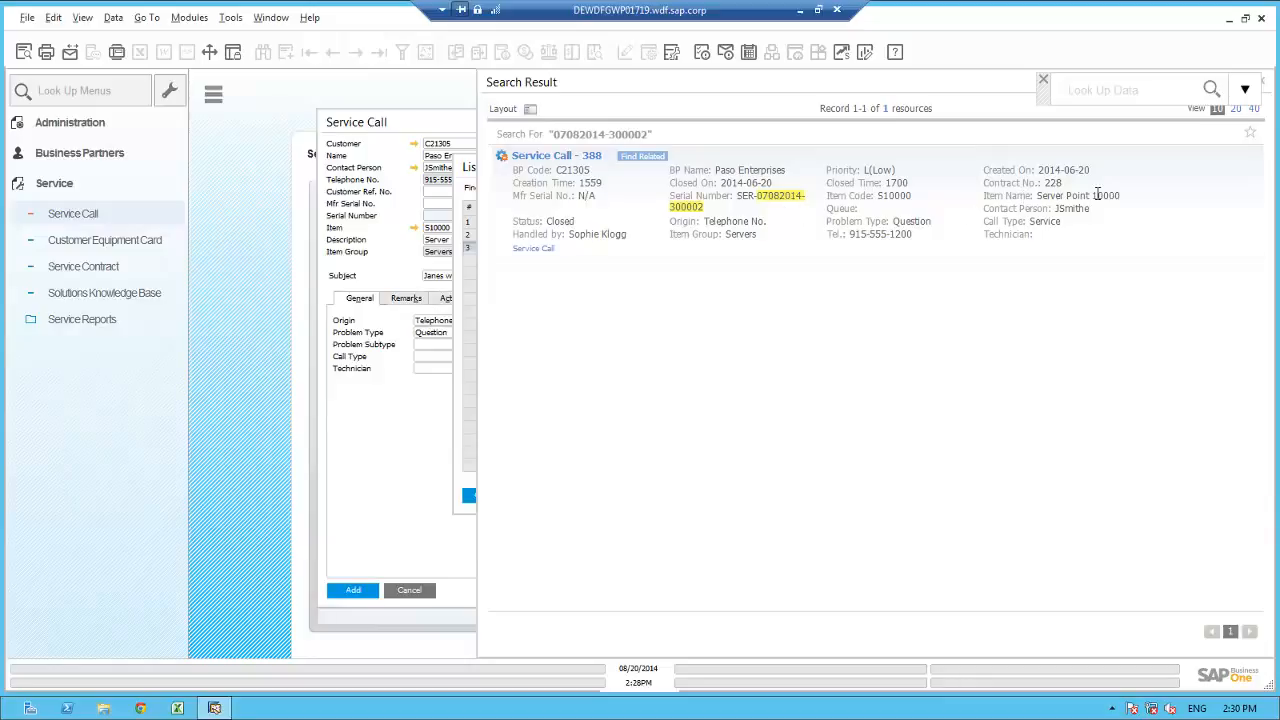
{"action": "left_click", "coordinate": [555, 157]}
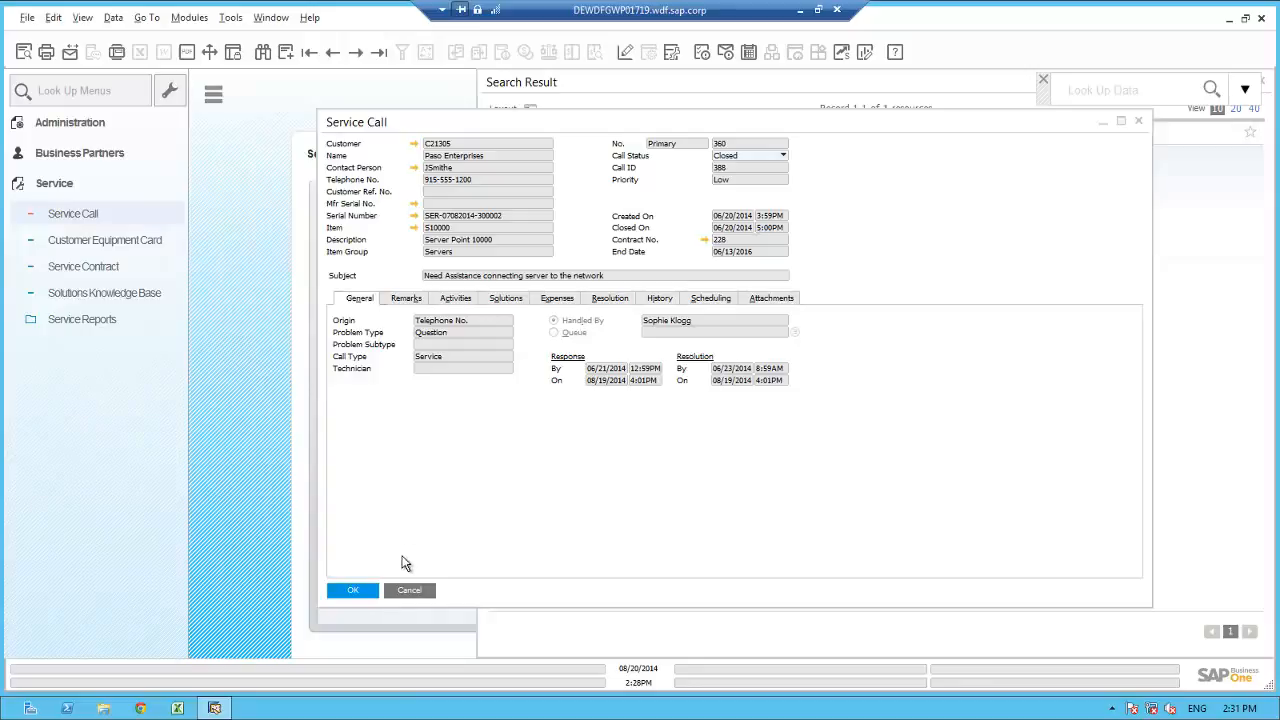
{"action": "left_click", "coordinate": [409, 591]}
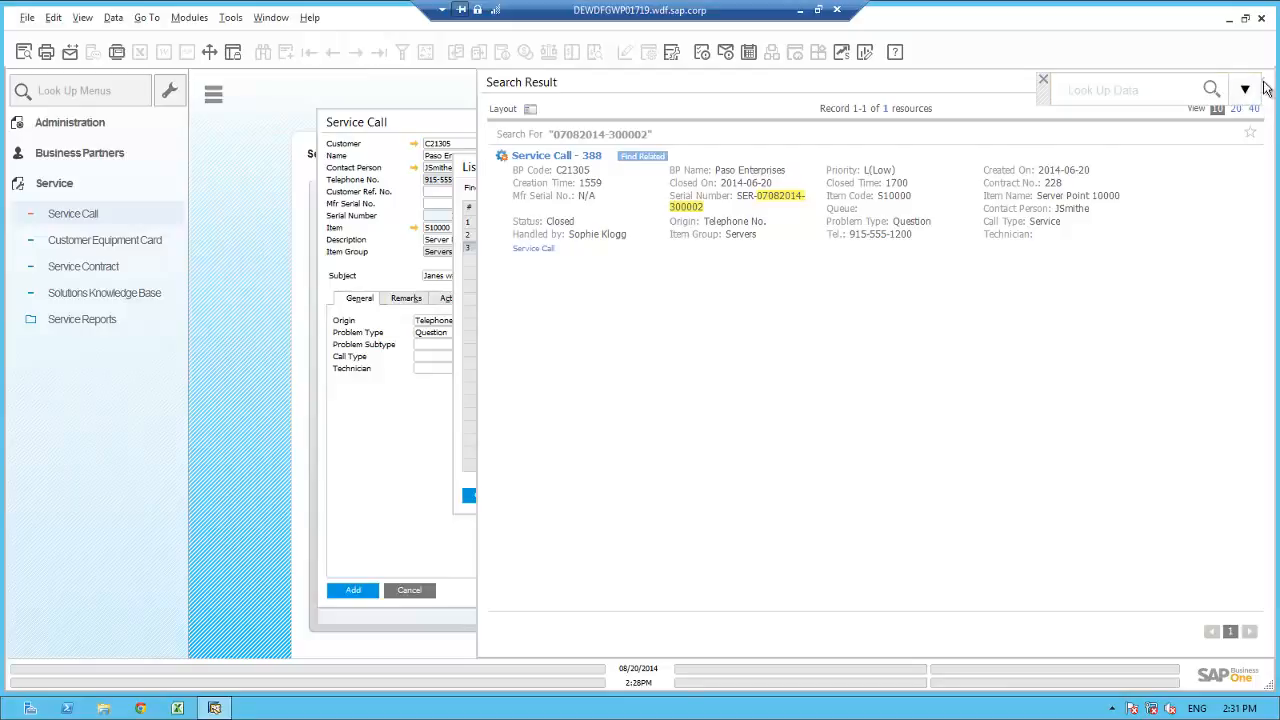
{"action": "left_click", "coordinate": [1265, 83]}
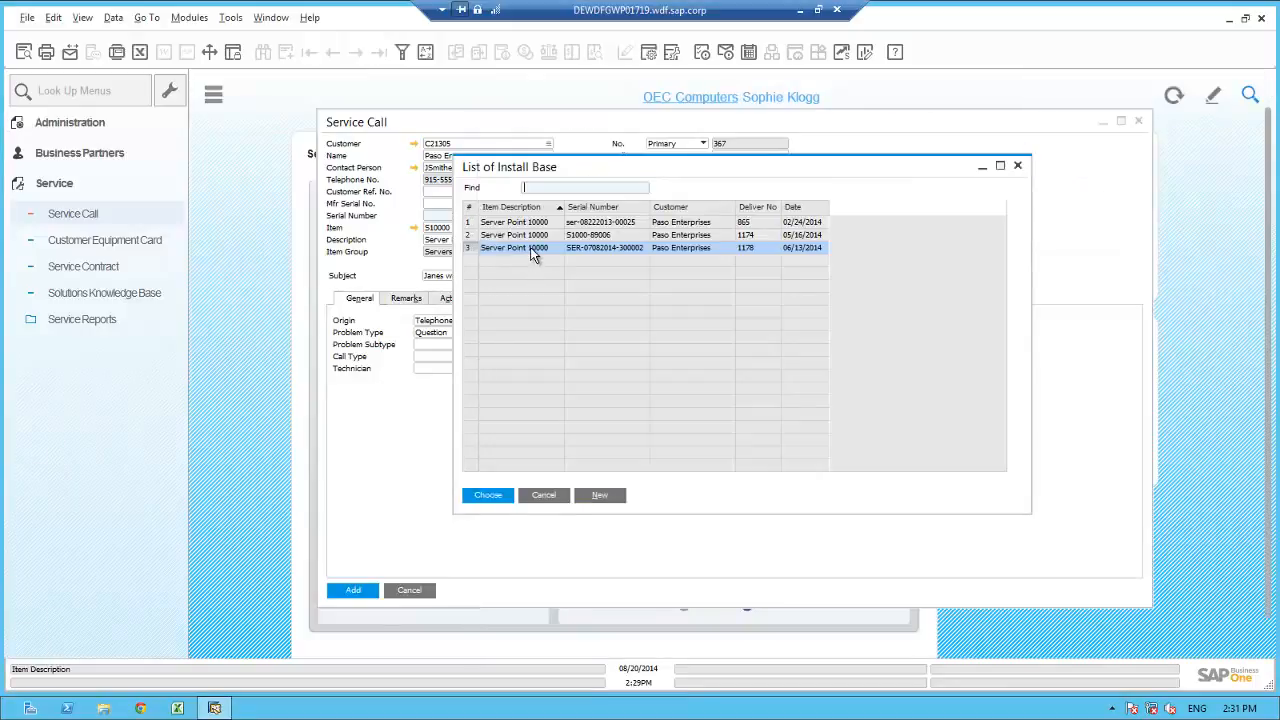
{"action": "left_click", "coordinate": [491, 494]}
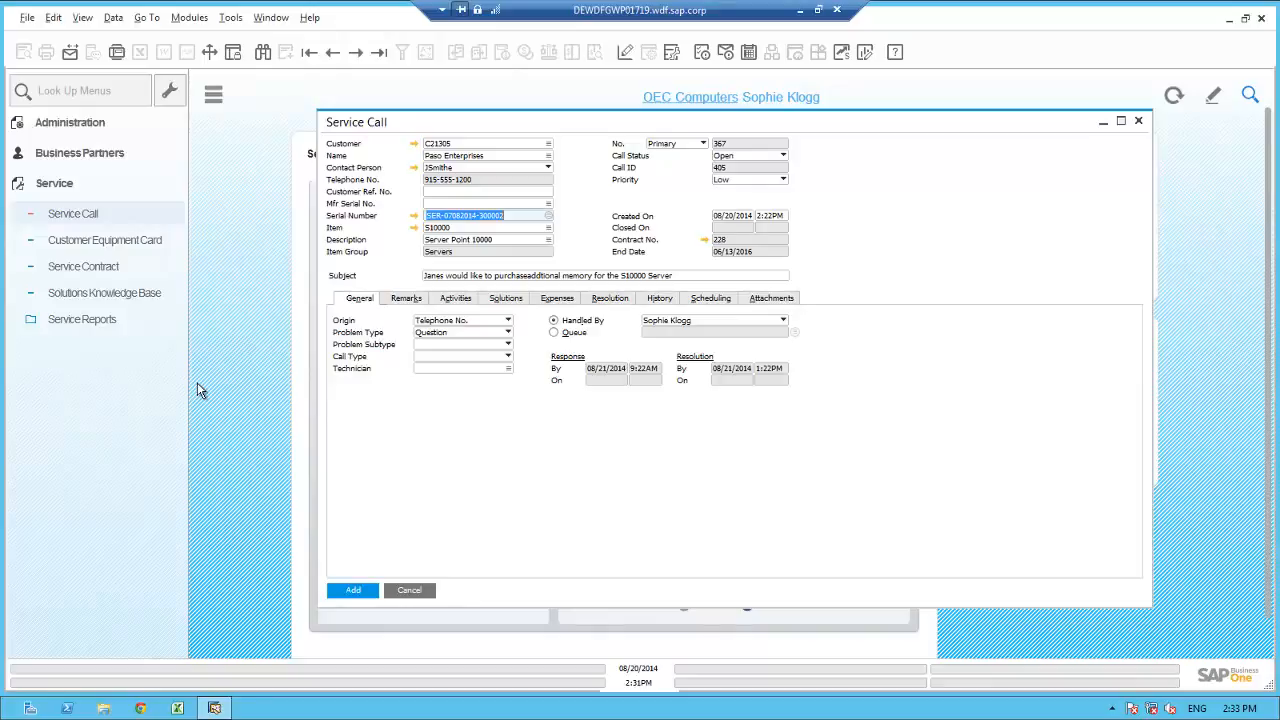
- Review the server's customer equipment card and its linked service contract, including response times and coverage, and return to the service call
{"action": "left_click", "coordinate": [413, 215]}
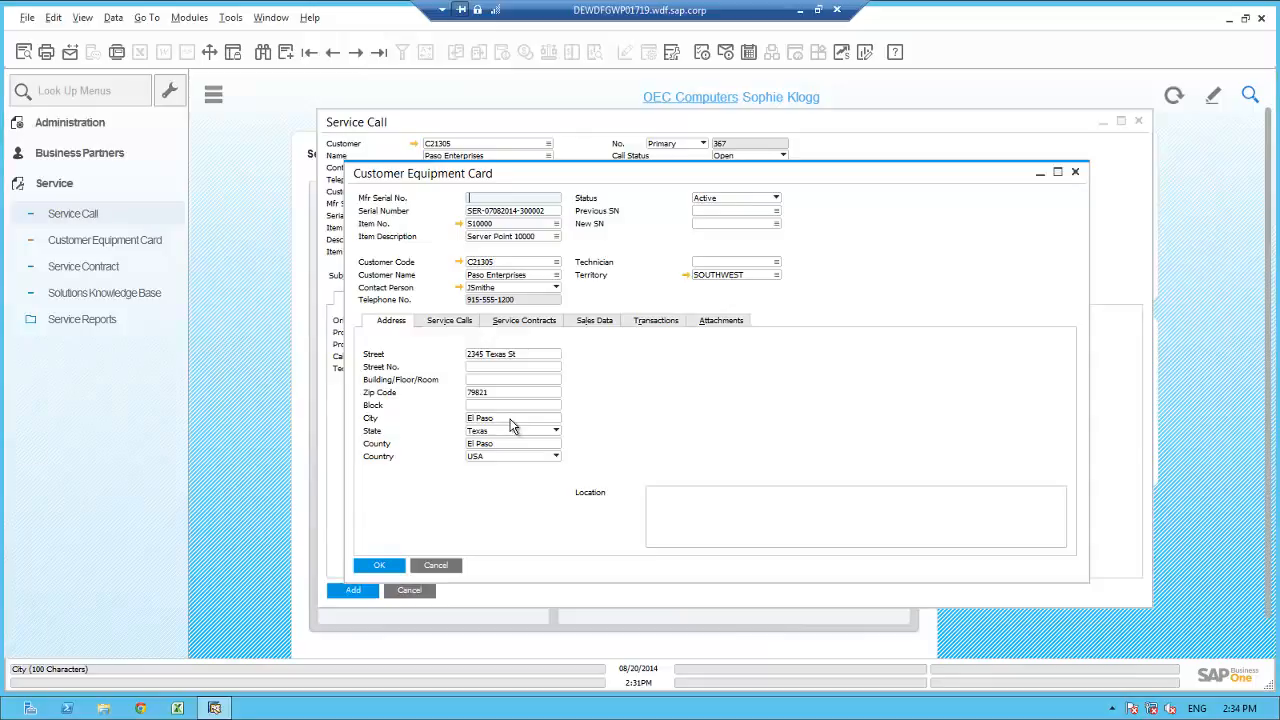
{"action": "left_click", "coordinate": [514, 322]}
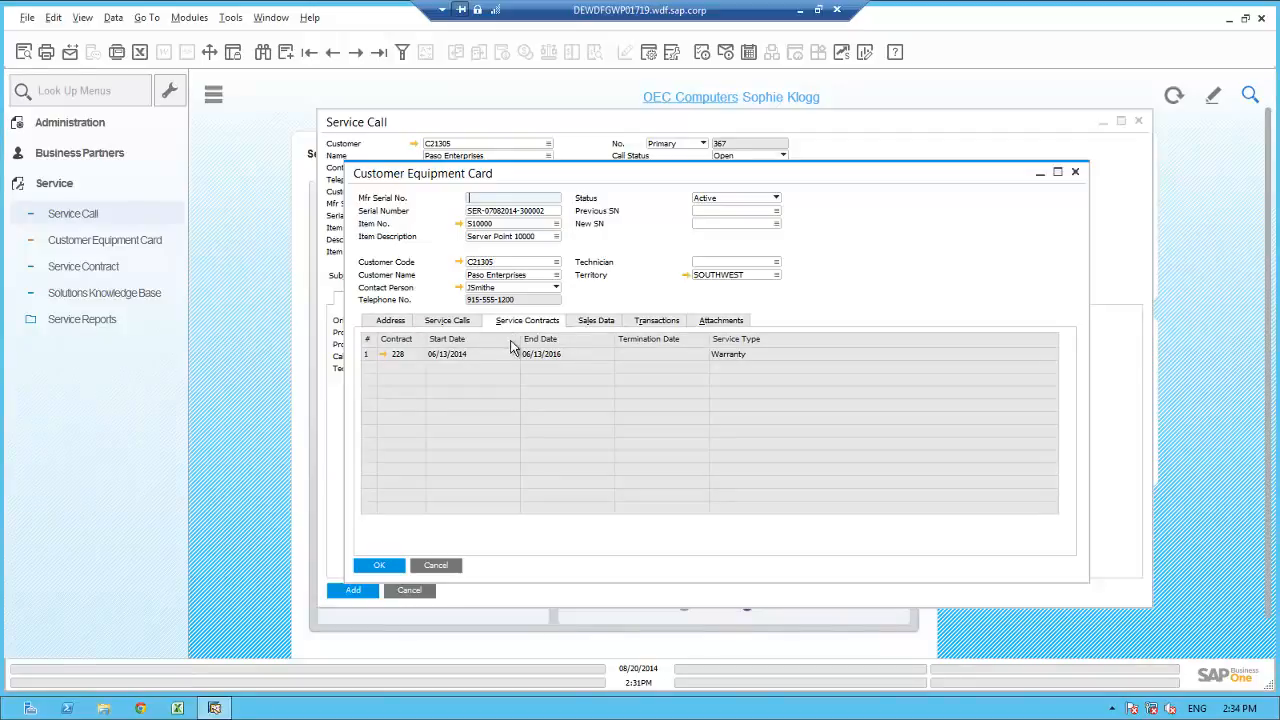
{"action": "left_click", "coordinate": [381, 355]}
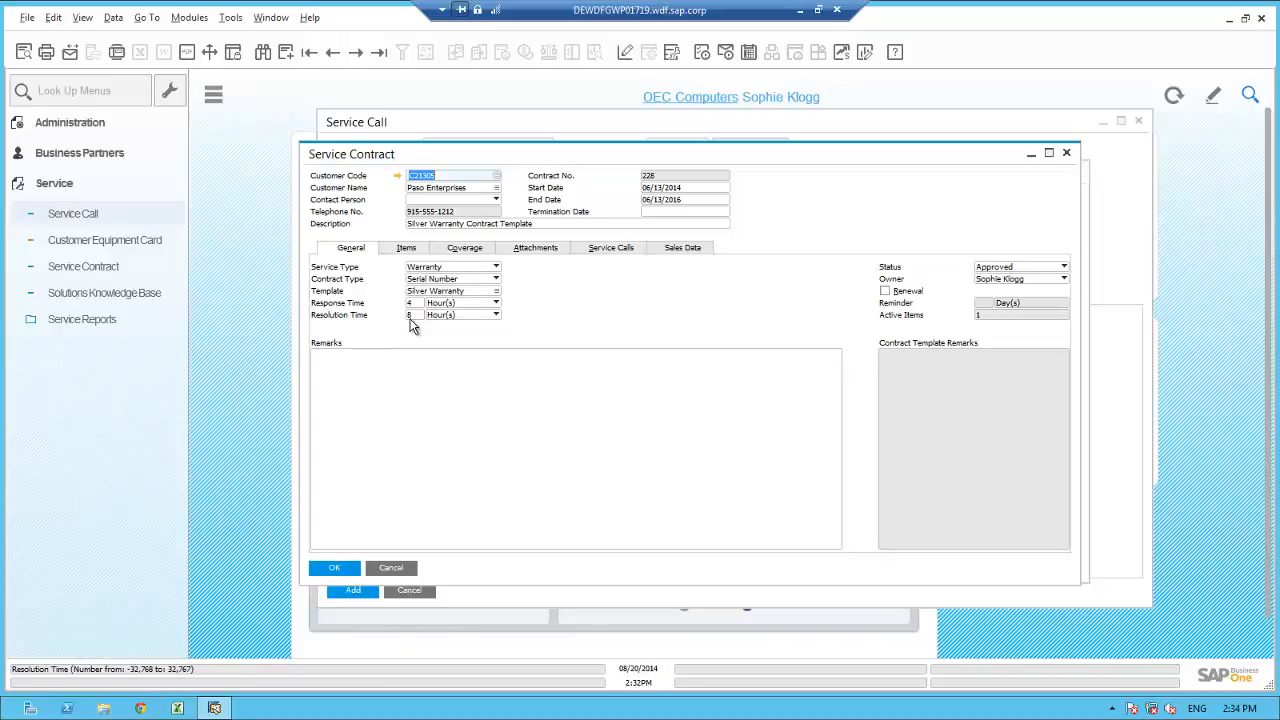
{"action": "left_click", "coordinate": [476, 247]}
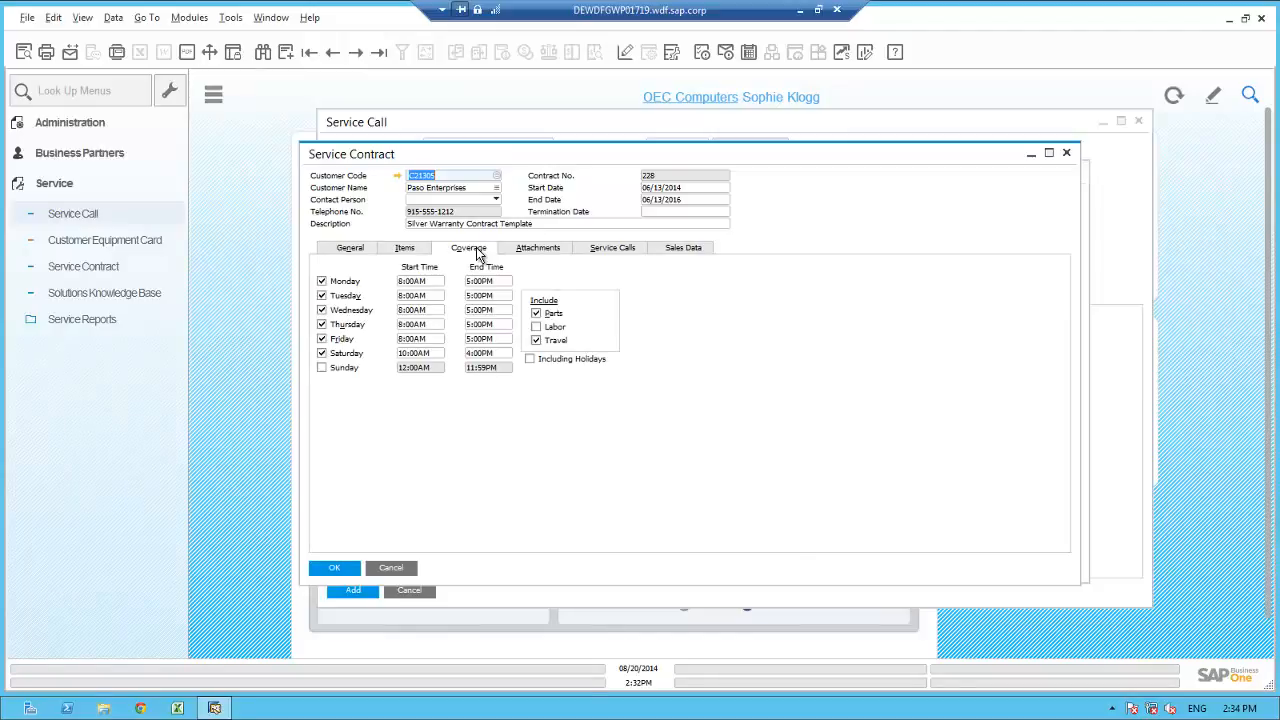
{"action": "left_click", "coordinate": [385, 568]}
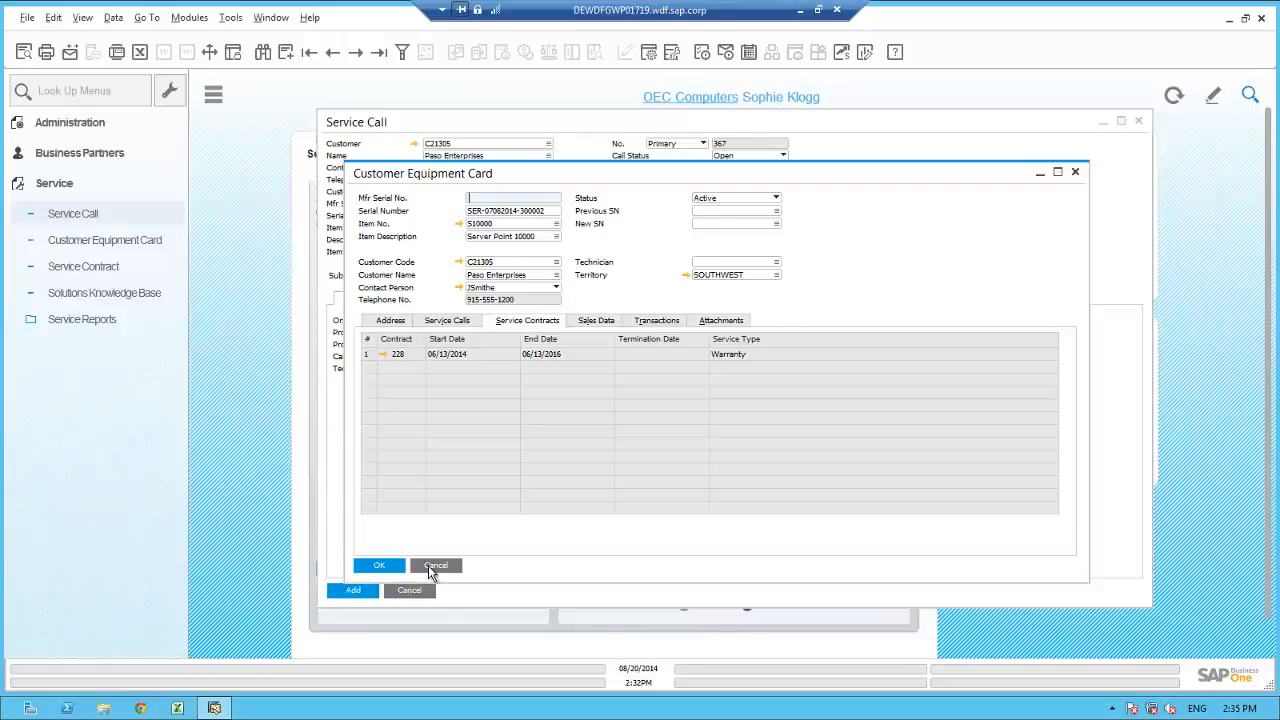
{"action": "left_click", "coordinate": [430, 566]}
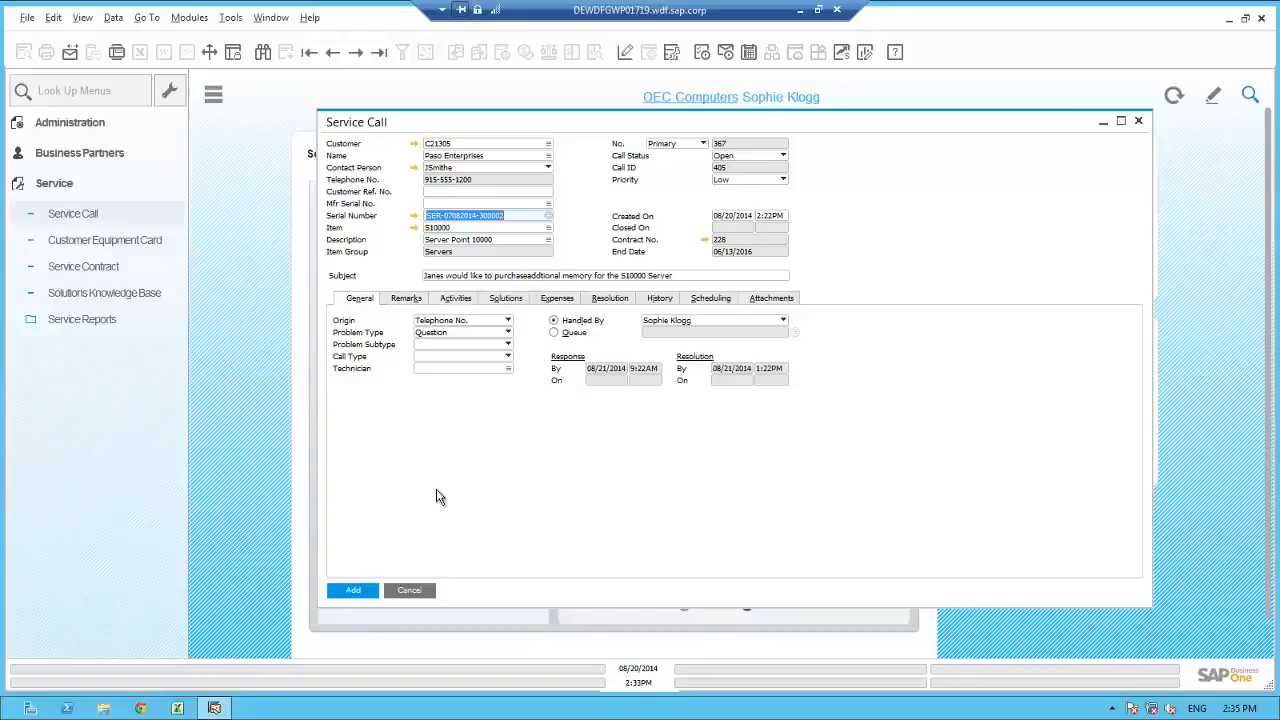
- Check the sales employee in the customer's business partner master data, leaving the record unchanged
{"action": "left_click", "coordinate": [414, 144]}
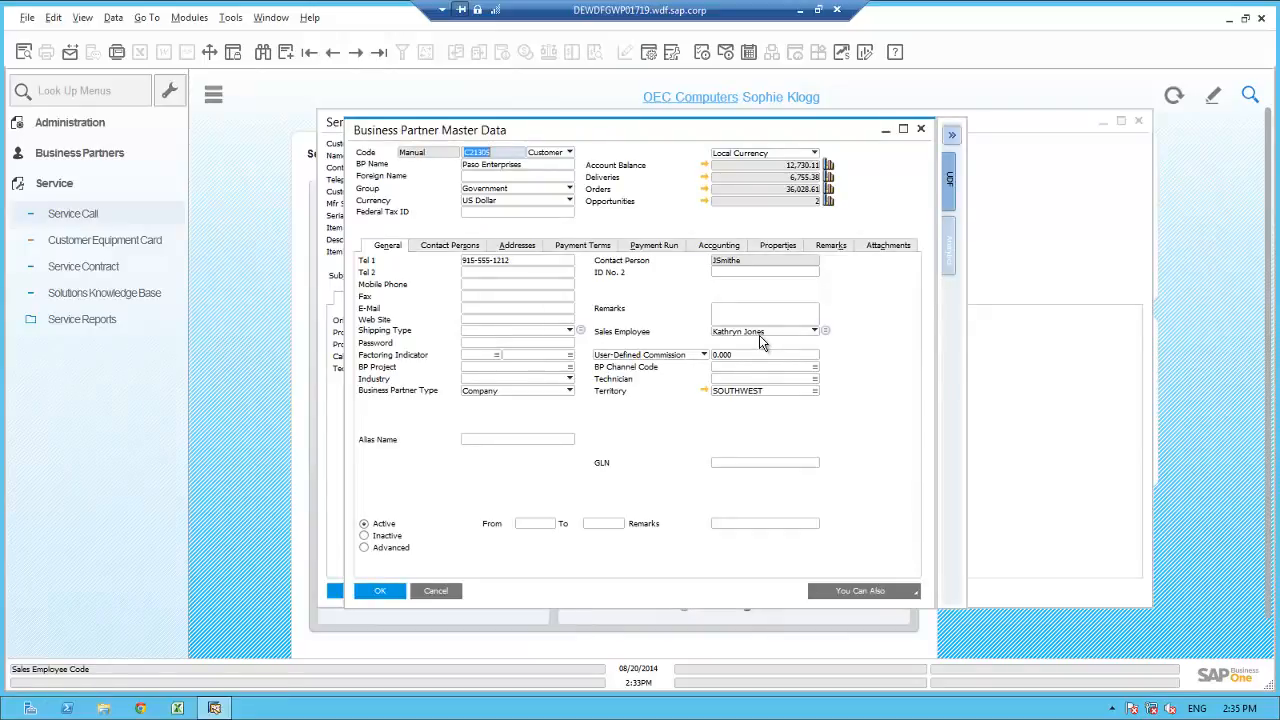
{"action": "left_click", "coordinate": [436, 590]}
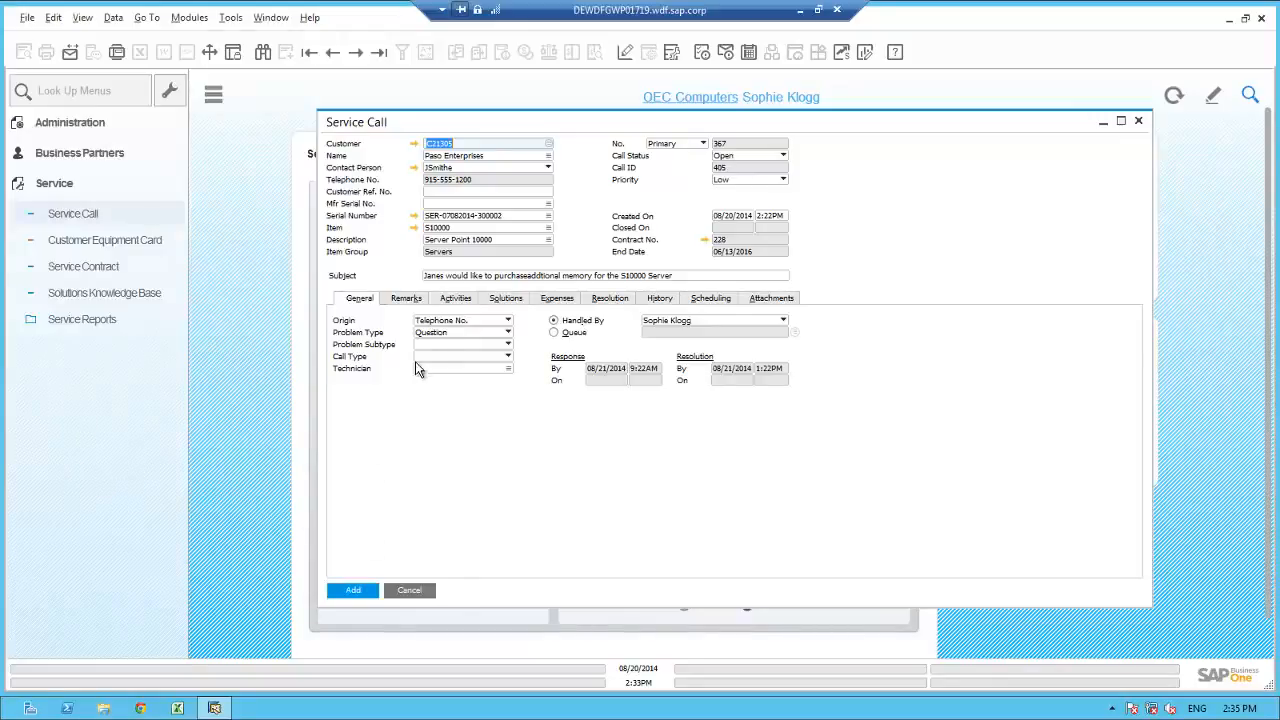
- Open a new activity from the service call with type Sales and subject Purchase, assigned to the customer's sales employee
{"action": "left_click", "coordinate": [456, 300]}
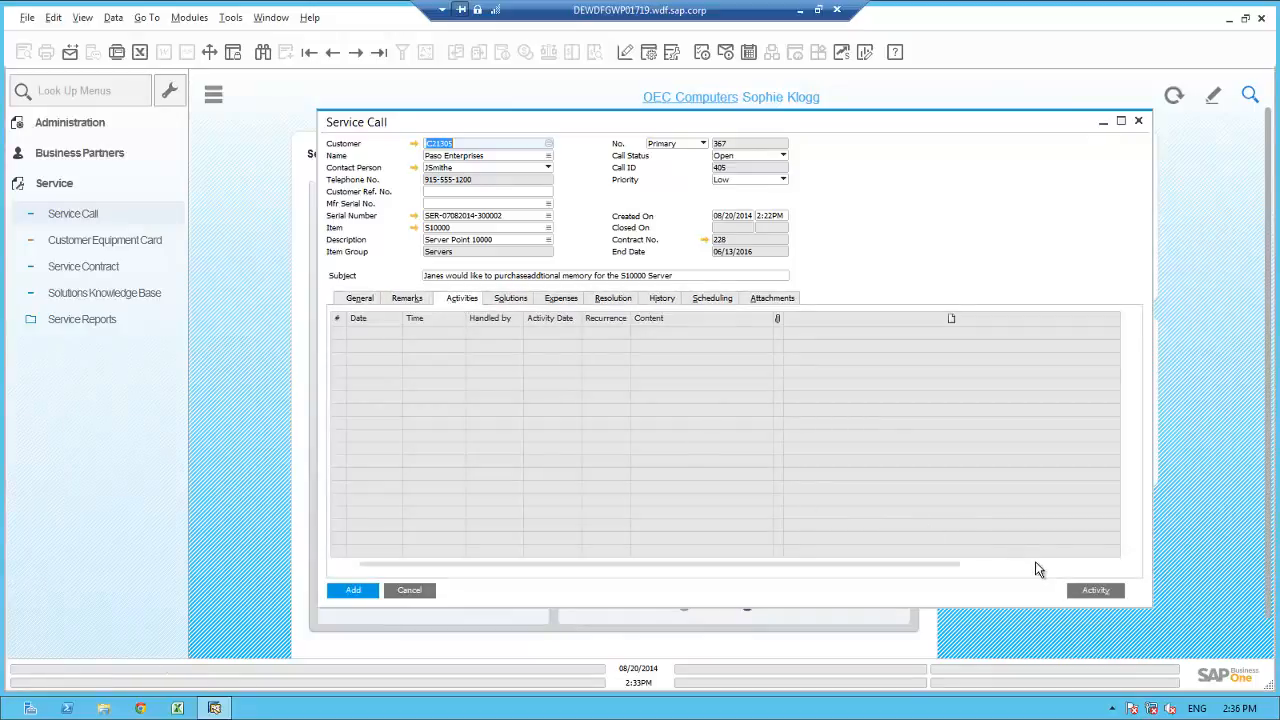
{"action": "left_click", "coordinate": [1096, 591]}
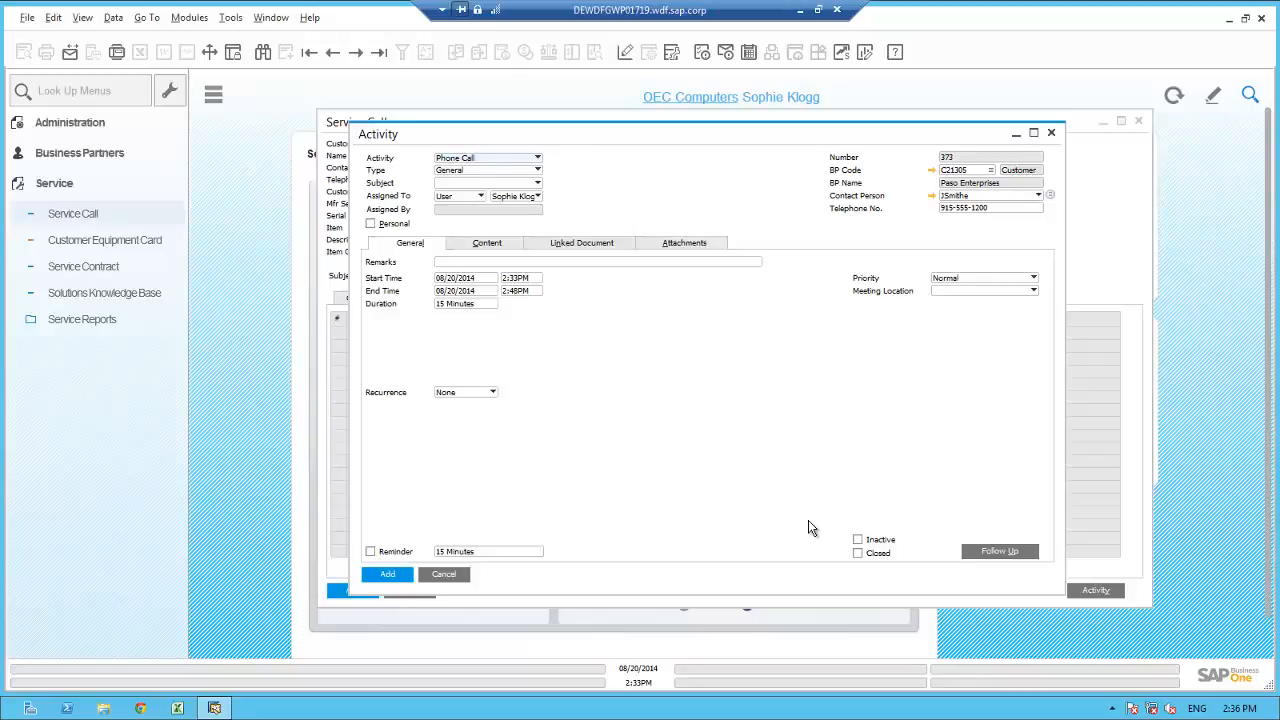
{"action": "left_click", "coordinate": [499, 174]}
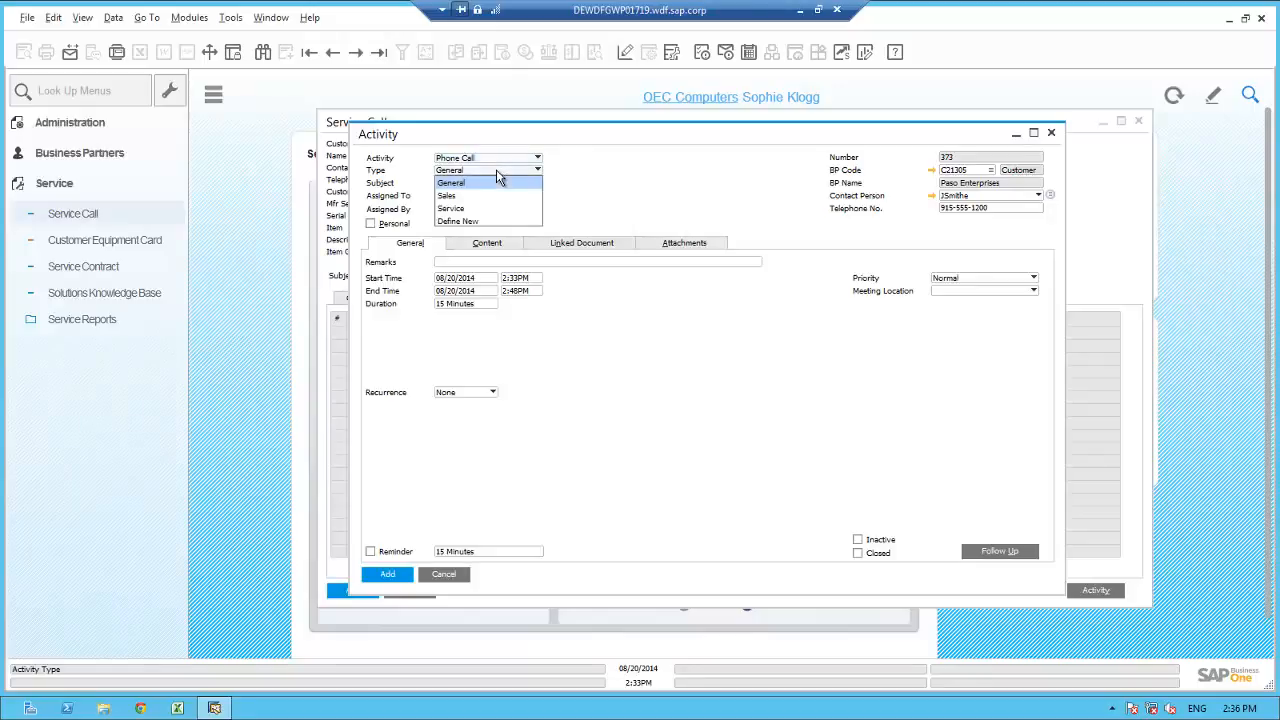
{"action": "left_click", "coordinate": [476, 196]}
{"action": "left_click", "coordinate": [486, 184]}
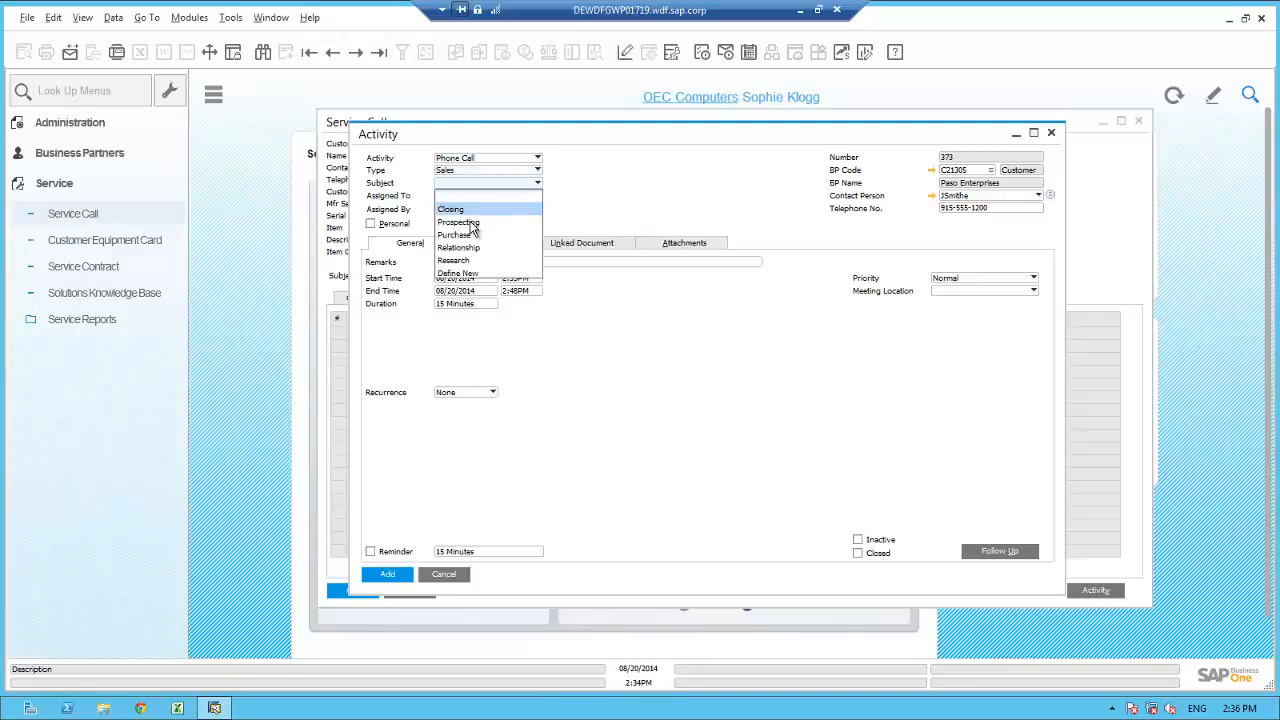
{"action": "left_click", "coordinate": [472, 236]}
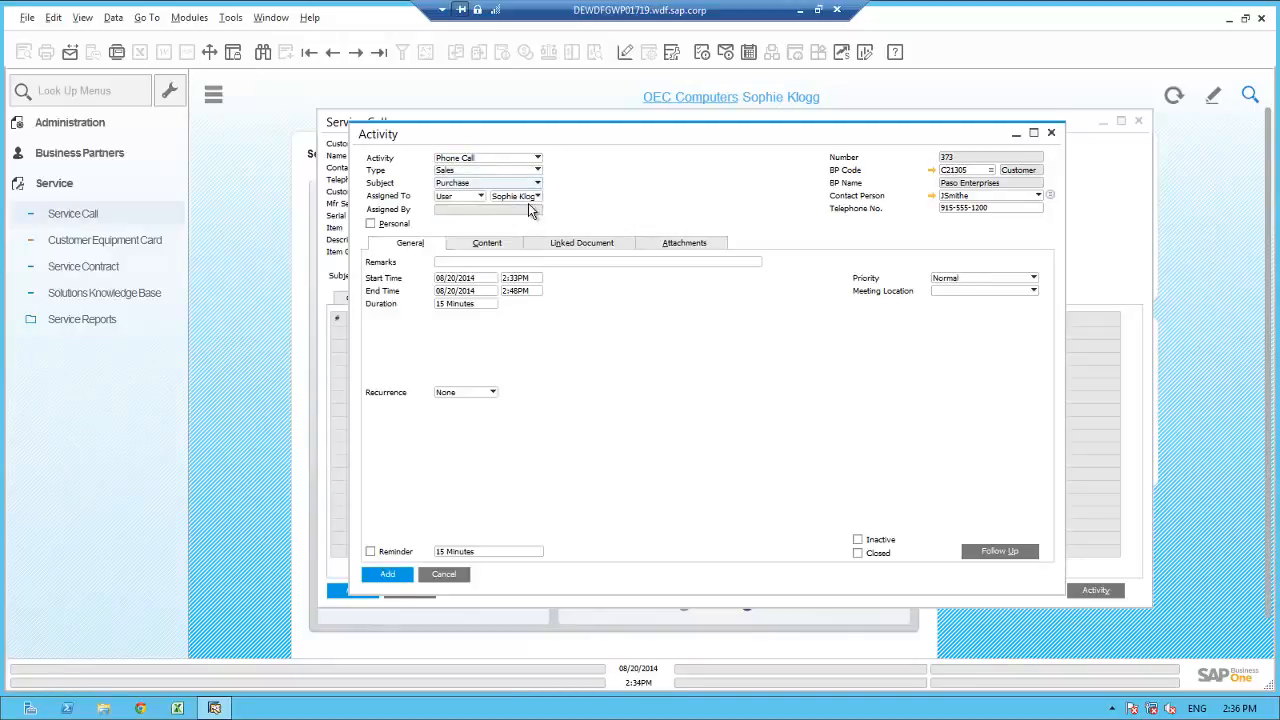
{"action": "left_click", "coordinate": [538, 198]}
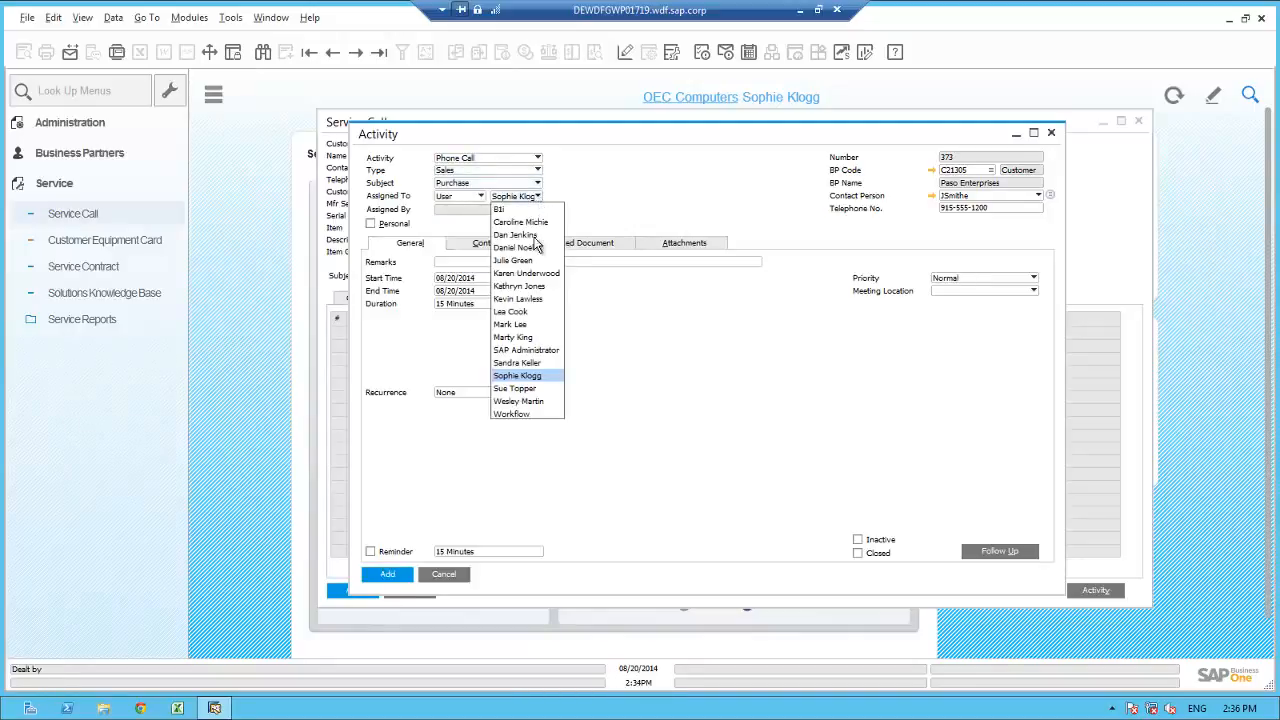
{"action": "left_click", "coordinate": [531, 288]}
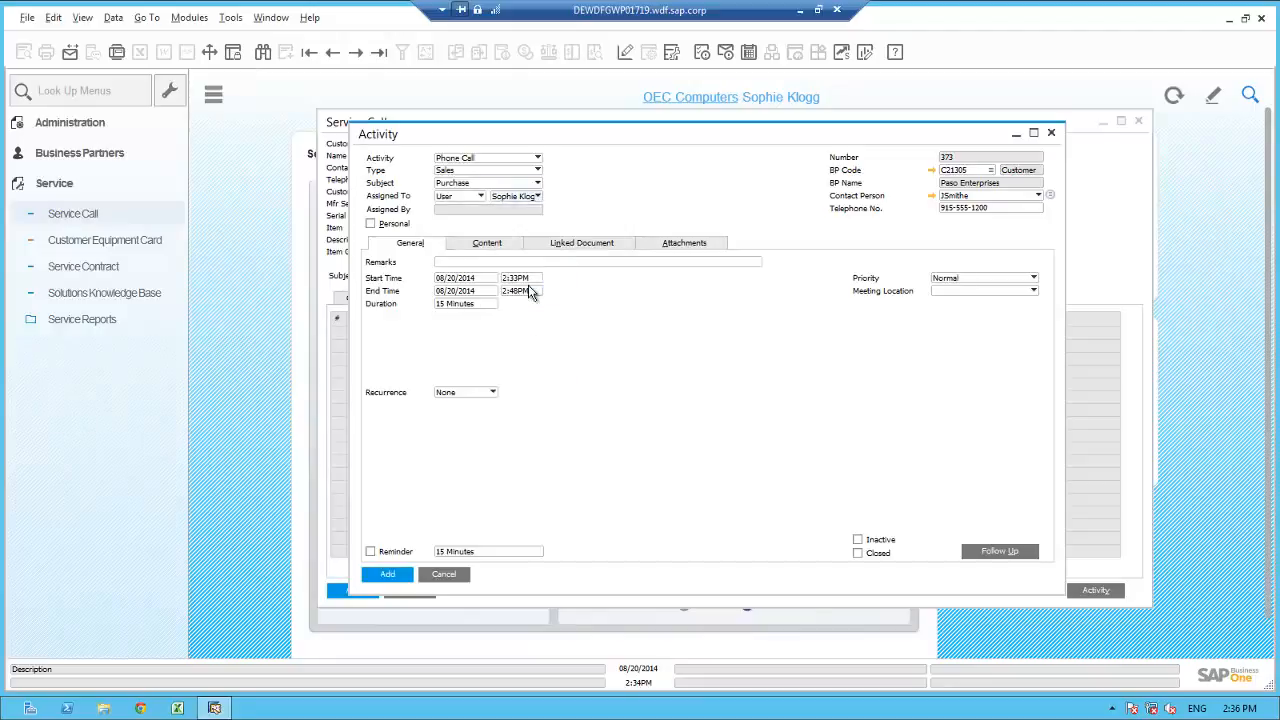
- Enter a remark asking to call the contact about the purchase of additional memory, enable the 15-minute reminder, and add the activity
{"action": "left_click", "coordinate": [495, 263]}
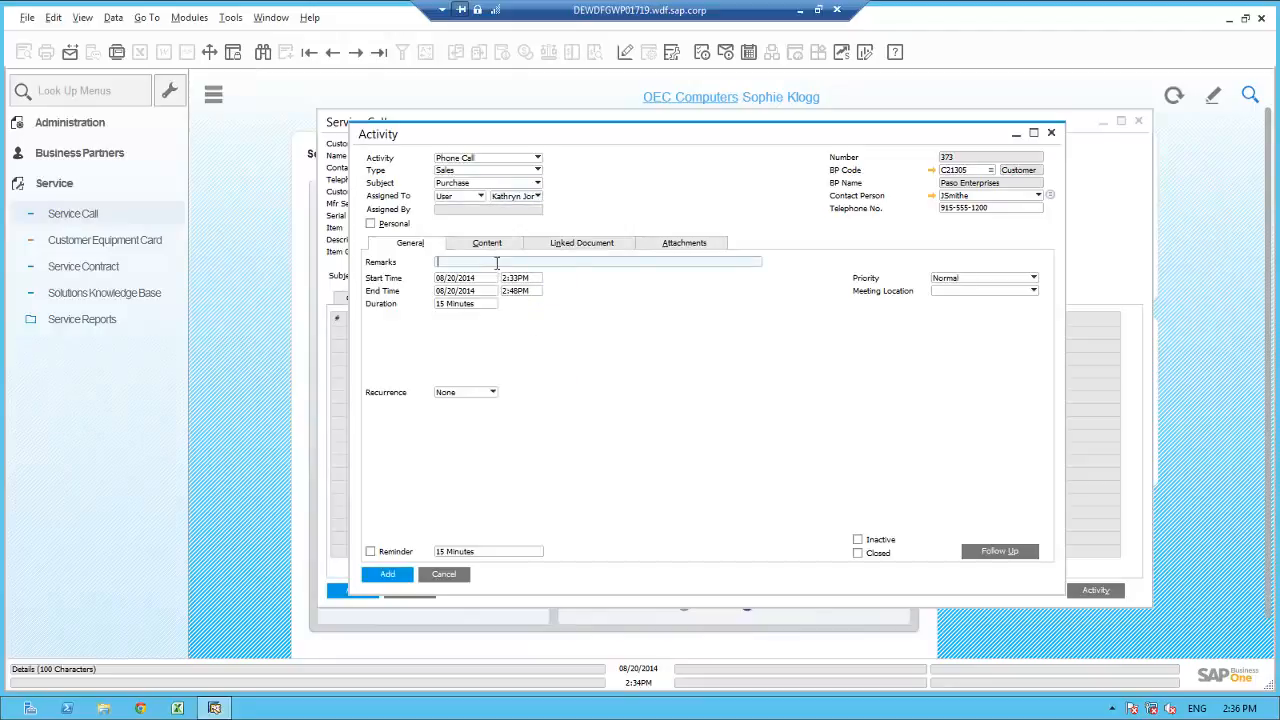
{"action": "type", "text": "Please call Jane about the purchase of additional memory"}
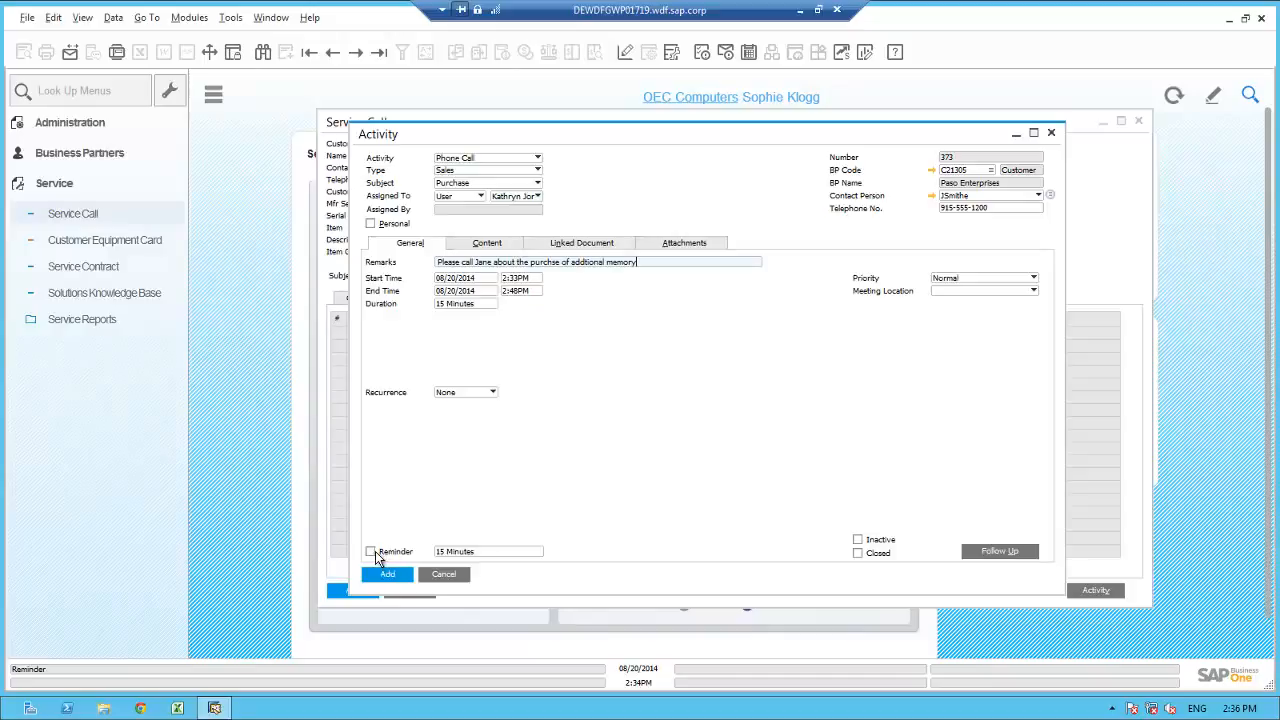
{"action": "left_click", "coordinate": [371, 552]}
{"action": "left_click", "coordinate": [390, 575]}
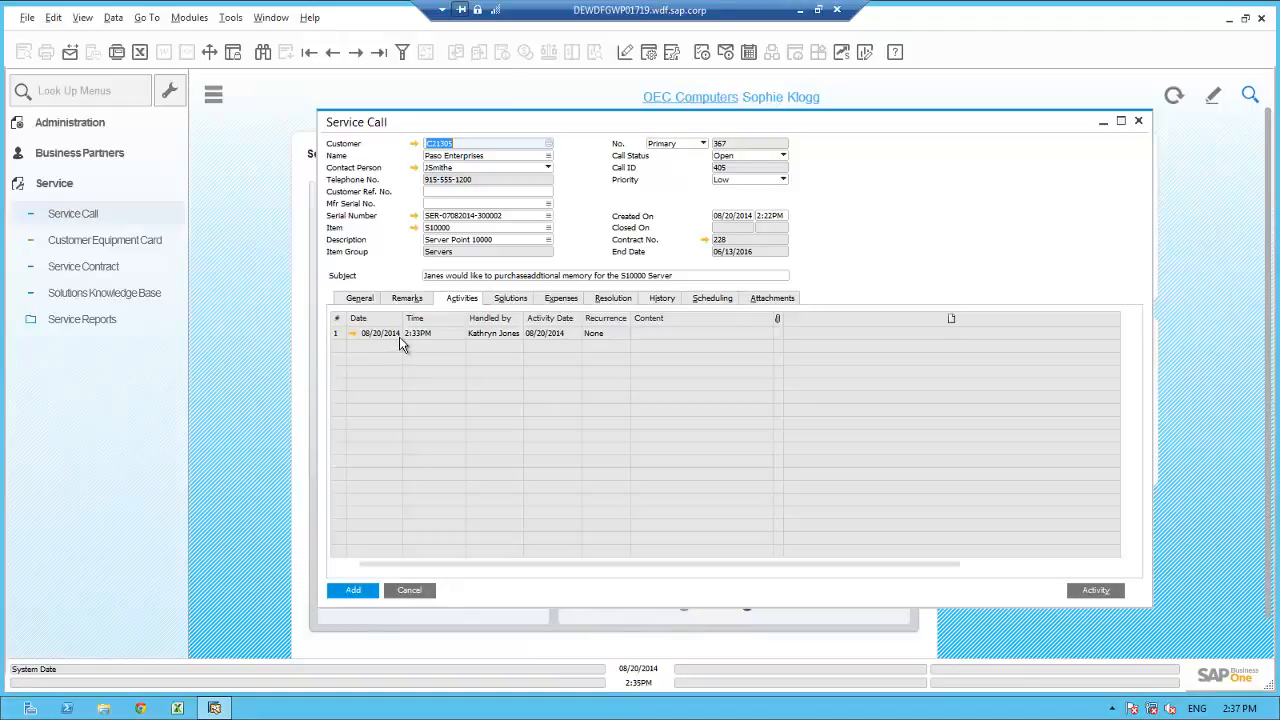
- Set the service call's call type to Sales in its general details
{"action": "left_click", "coordinate": [359, 299]}
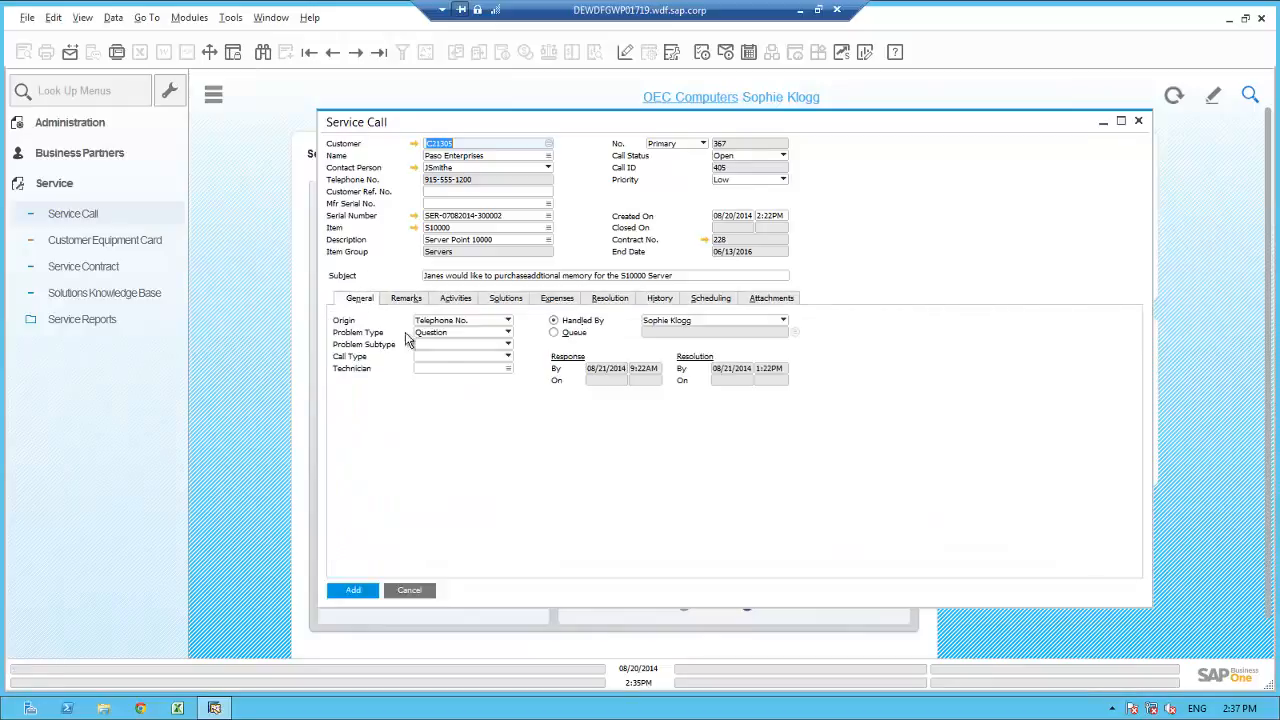
{"action": "left_click", "coordinate": [435, 357]}
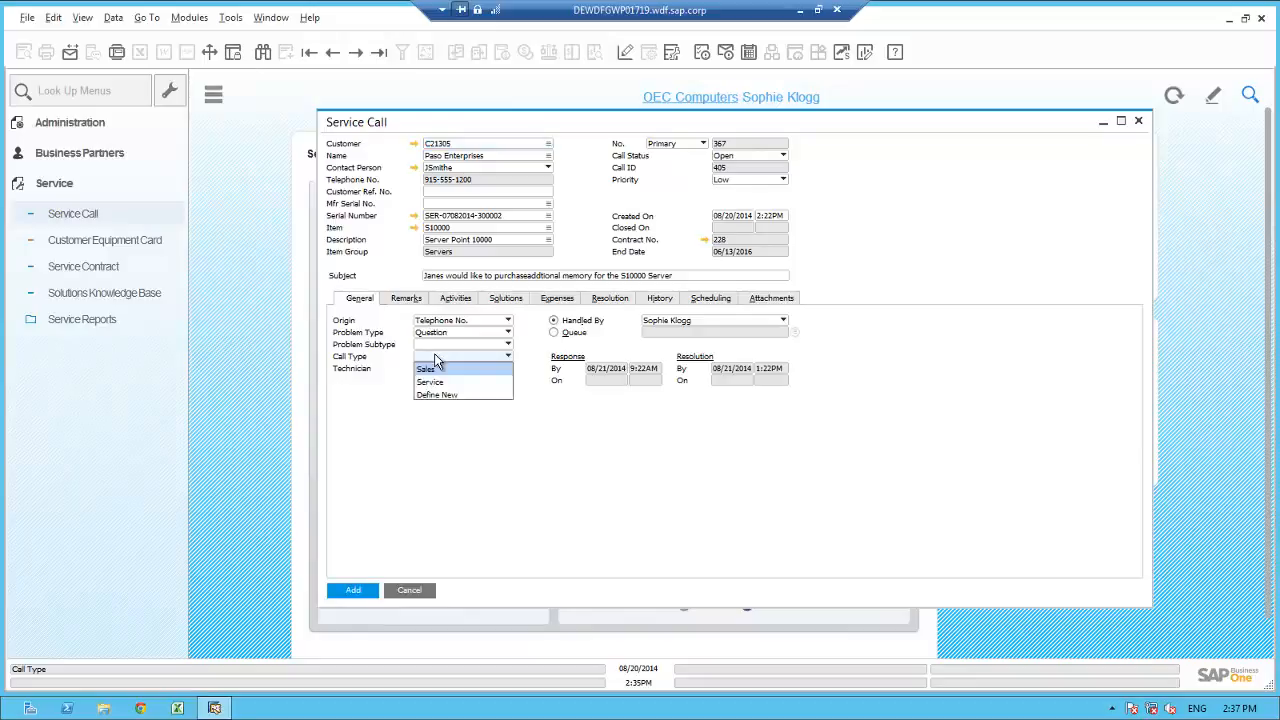
{"action": "left_click", "coordinate": [426, 370]}
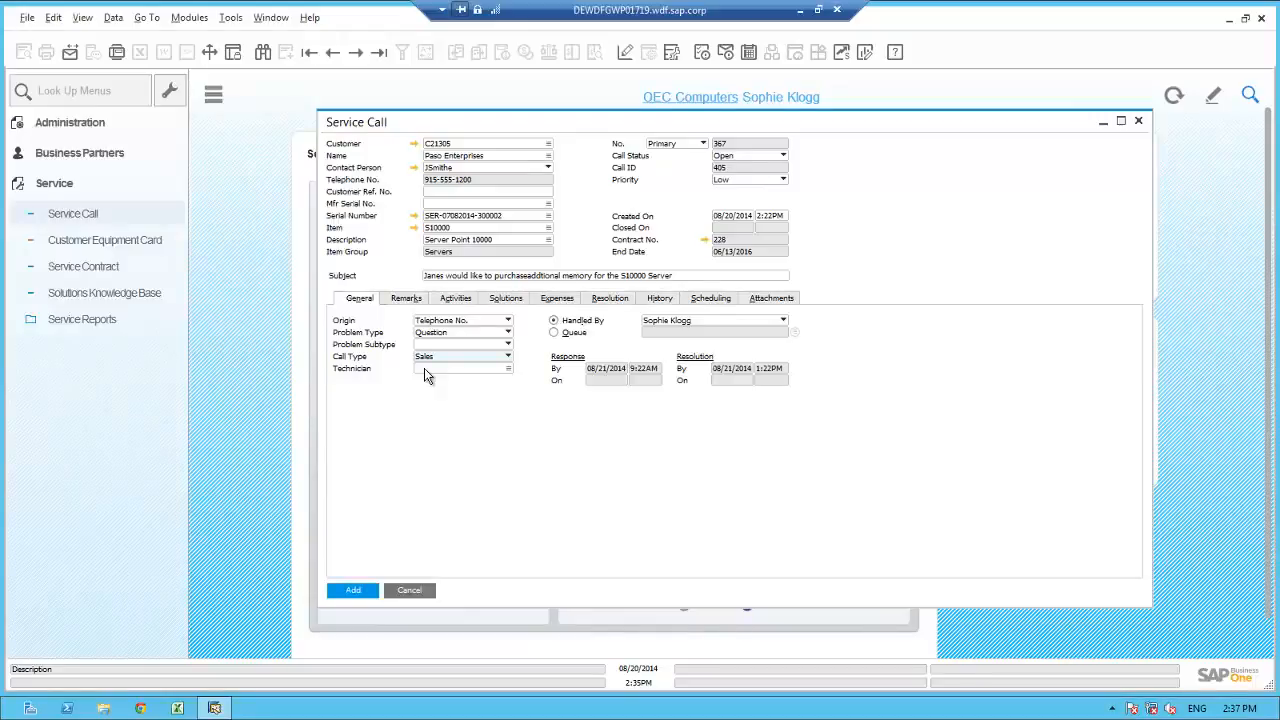
- Enter a resolution saying the call is set to pending because the sales employee is calling the contact about the additional memory purchase
{"action": "left_click", "coordinate": [610, 300]}
{"action": "left_click", "coordinate": [435, 350]}
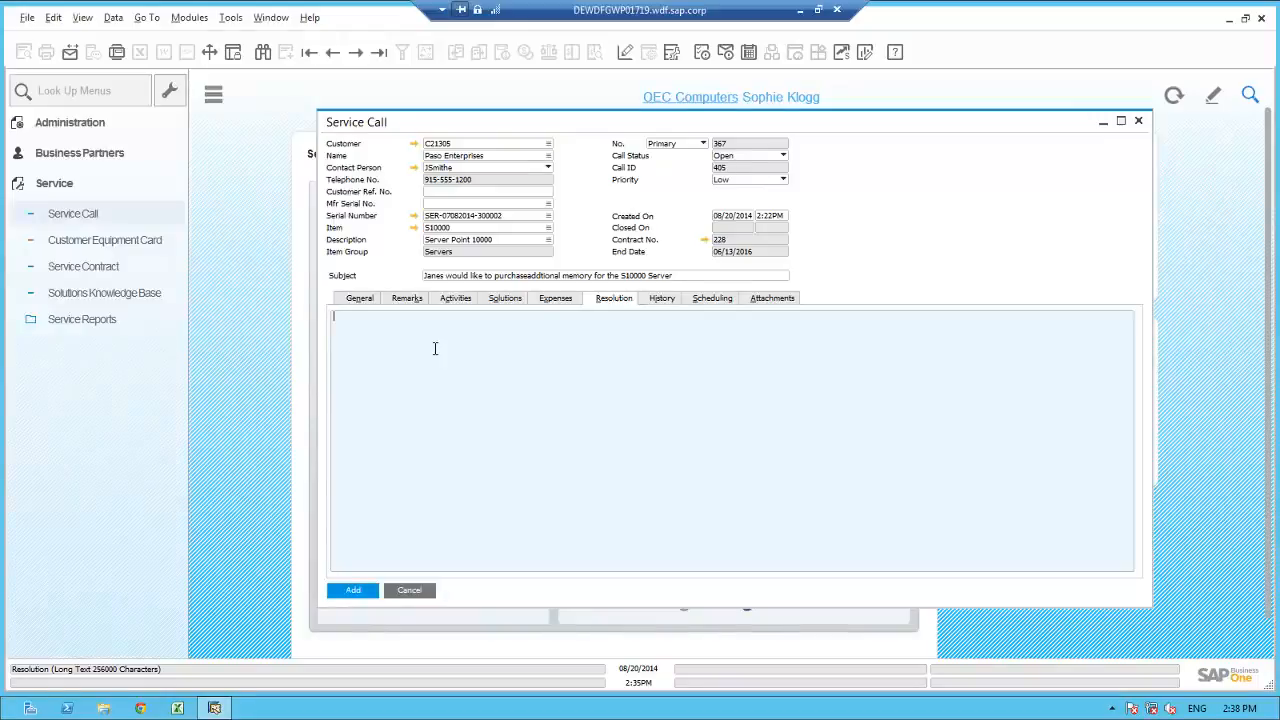
{"action": "type", "text": "Set this call status to pending based on Kathryn calling Jane about addtional memory purchase"}
{"action": "type", "text": "."}
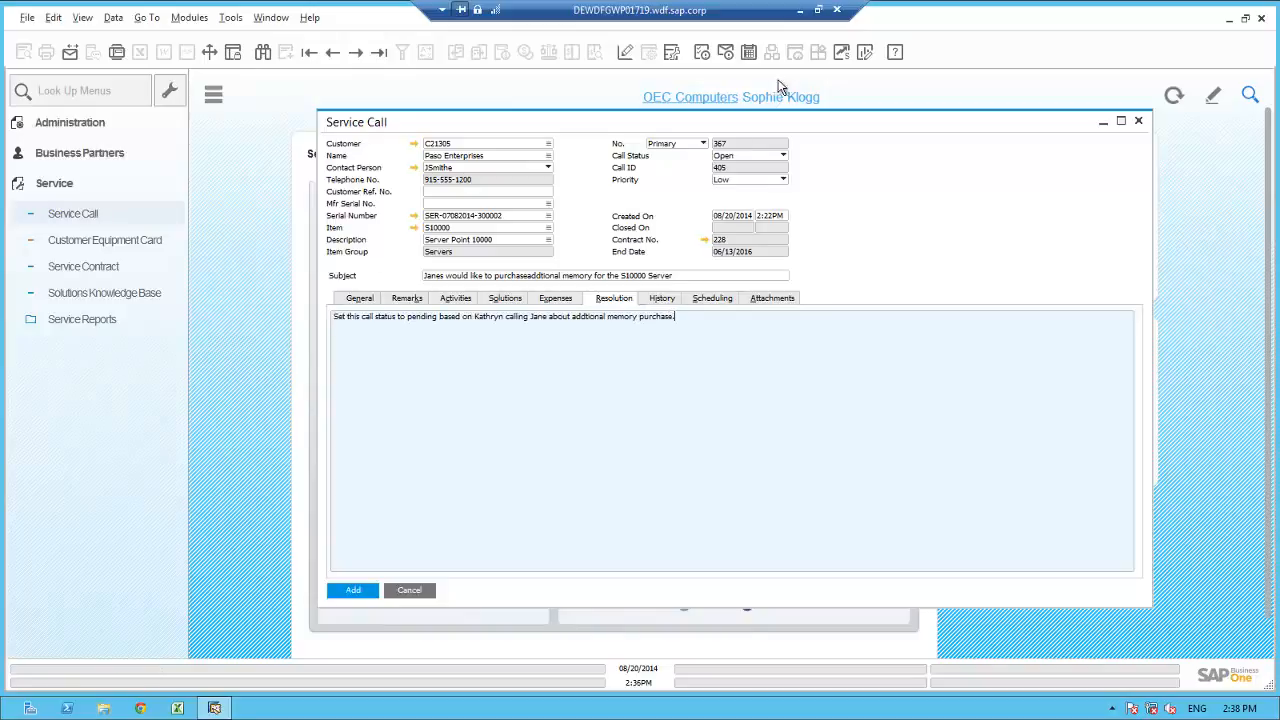
- Set the service call's status to Pending and add the call
{"action": "left_click", "coordinate": [730, 157]}
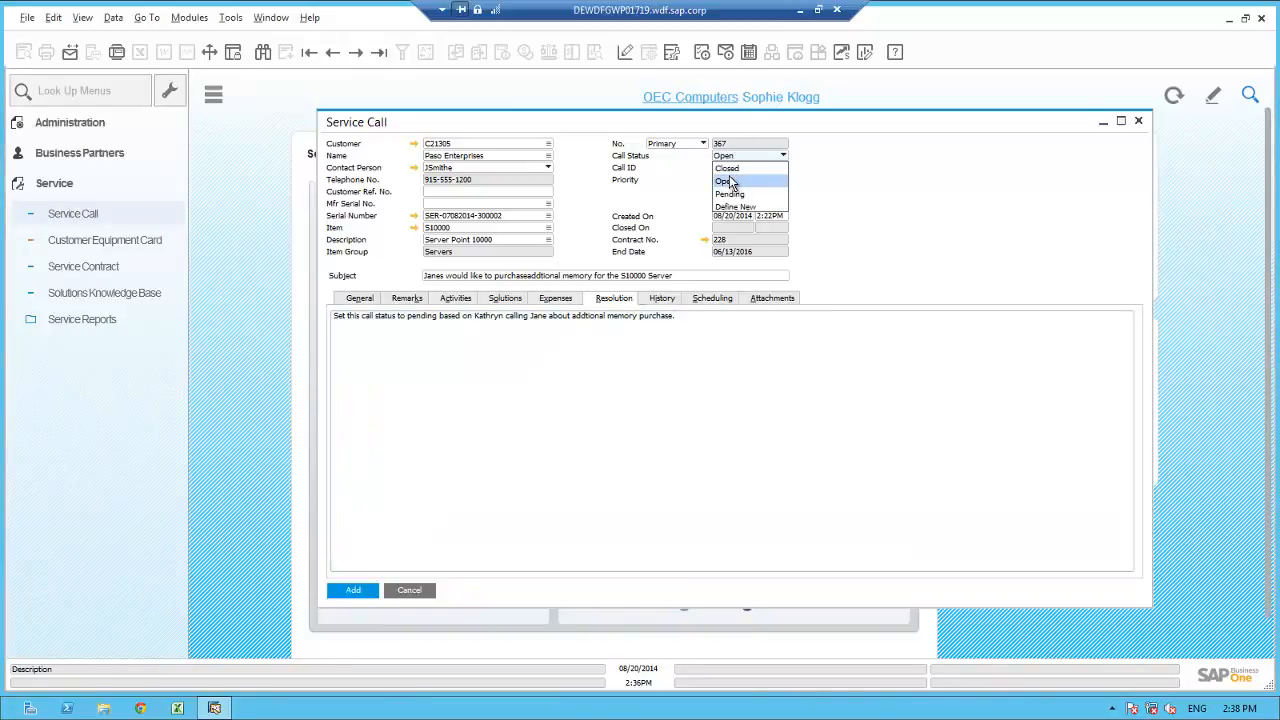
{"action": "left_click", "coordinate": [732, 195]}
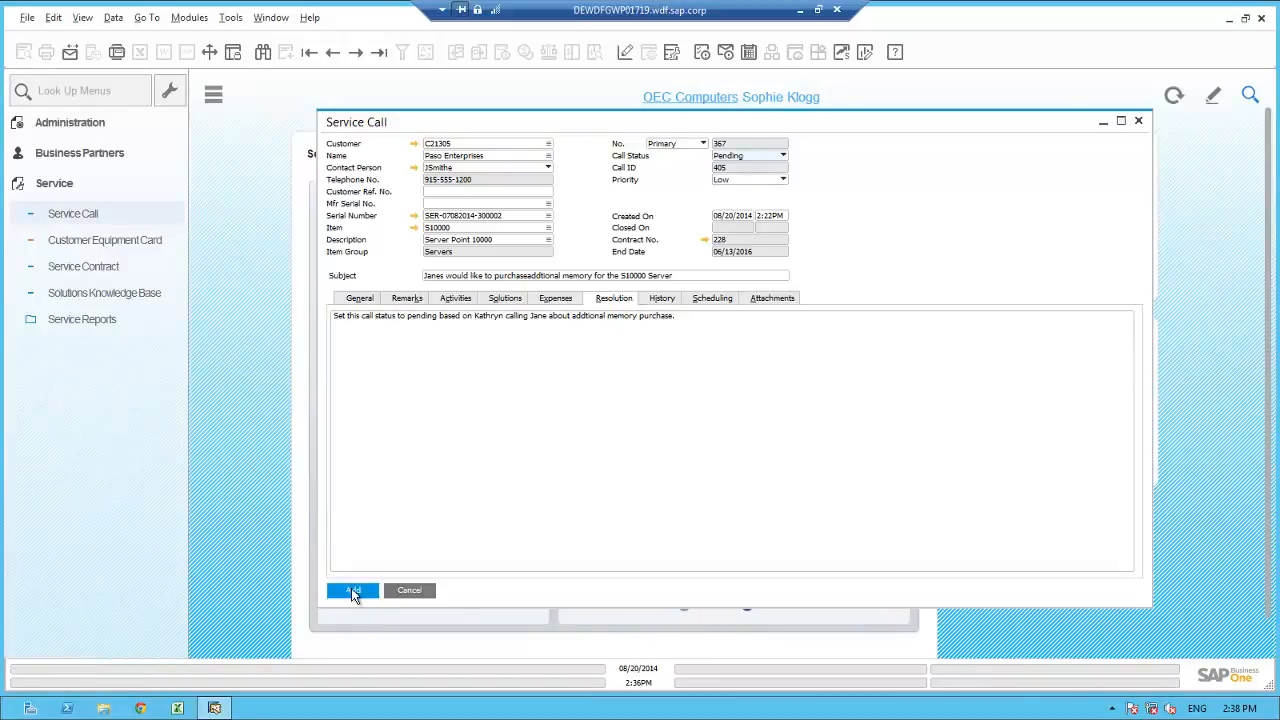
{"action": "left_click", "coordinate": [352, 592]}
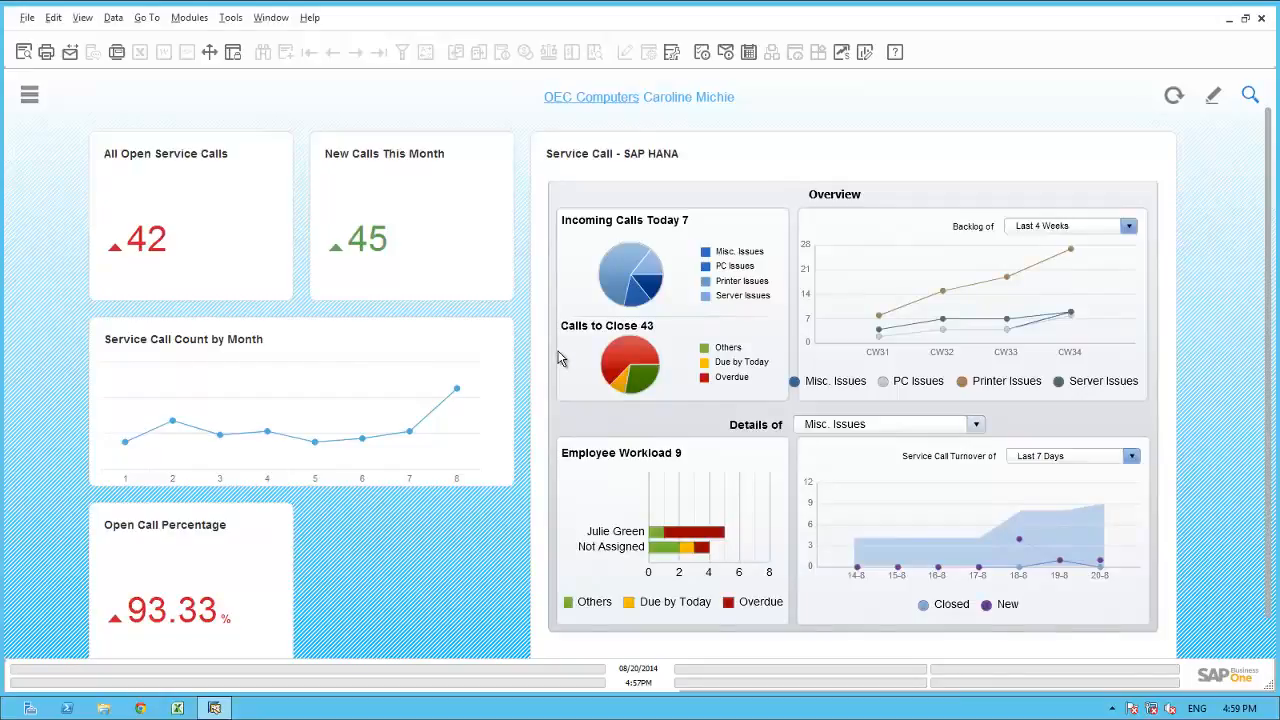
- Examine overdue calls and the Last 4 Weeks backlog on the service call dashboard, and show the details of Printer Issues
{"action": "mouse_move", "coordinate": [620, 365]}
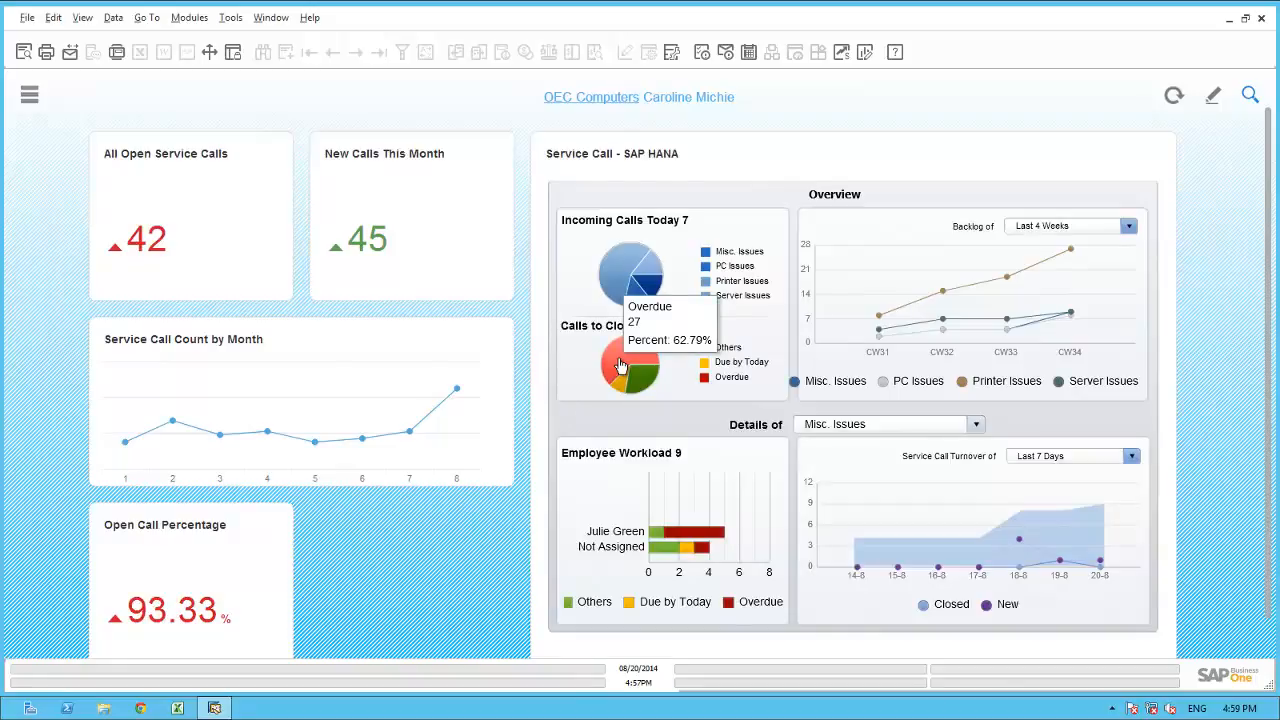
{"action": "left_click", "coordinate": [1128, 228]}
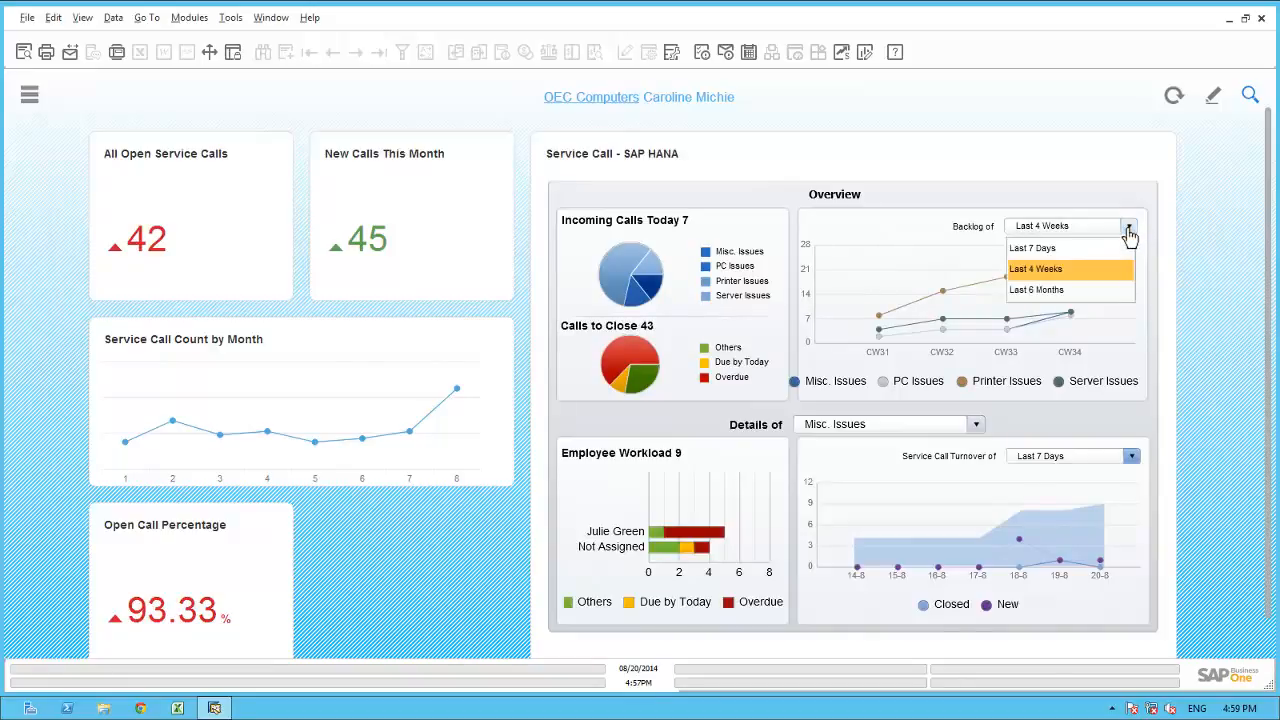
{"action": "left_click", "coordinate": [1061, 270]}
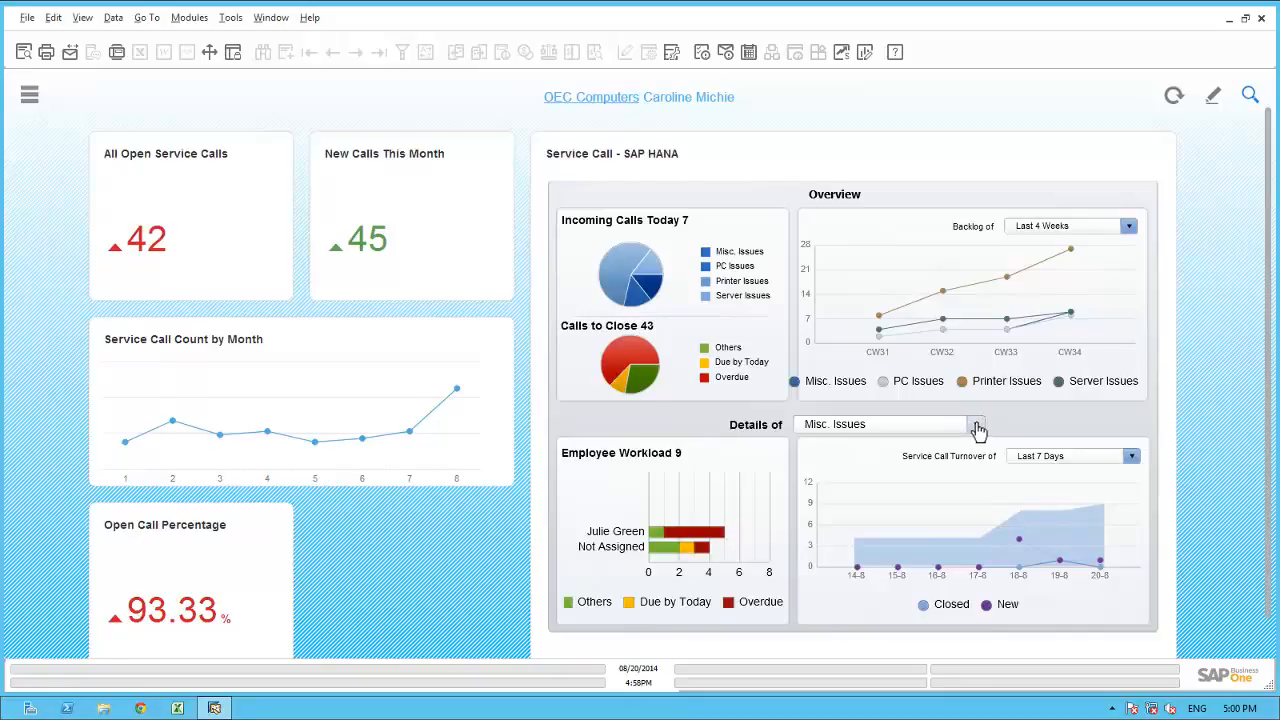
{"action": "scroll", "coordinate": [977, 428], "scroll_direction": "down", "scroll_amount": 1}
{"action": "left_click", "coordinate": [892, 428]}
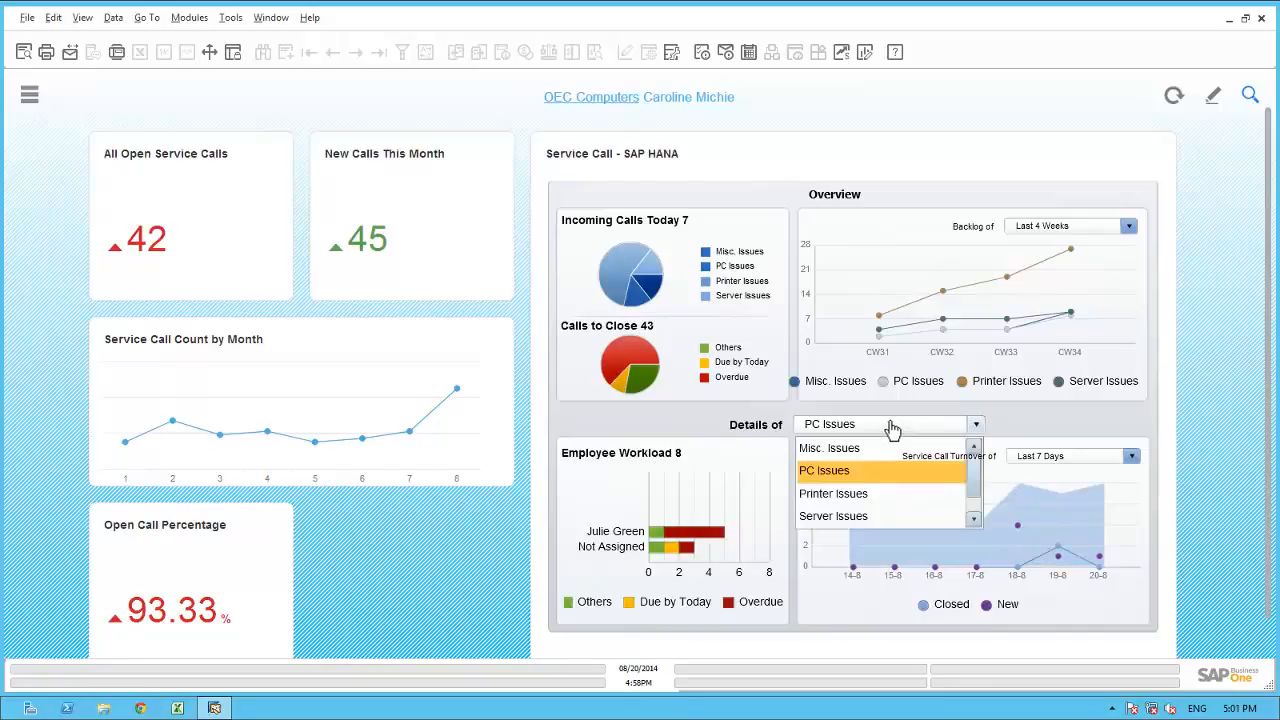
{"action": "left_click", "coordinate": [838, 496]}
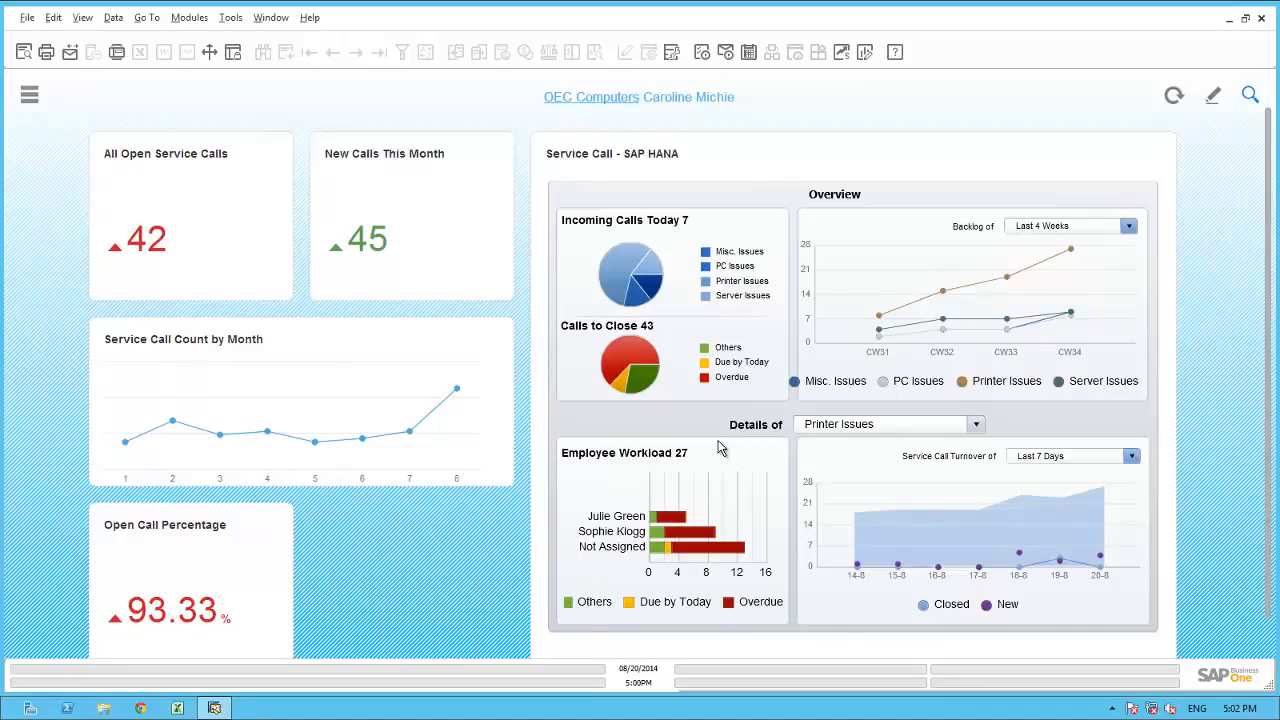
- Run the Service Calls by Queue report for calls with status Open, and review the first service call in the Printers queue
{"action": "left_click", "coordinate": [31, 96]}
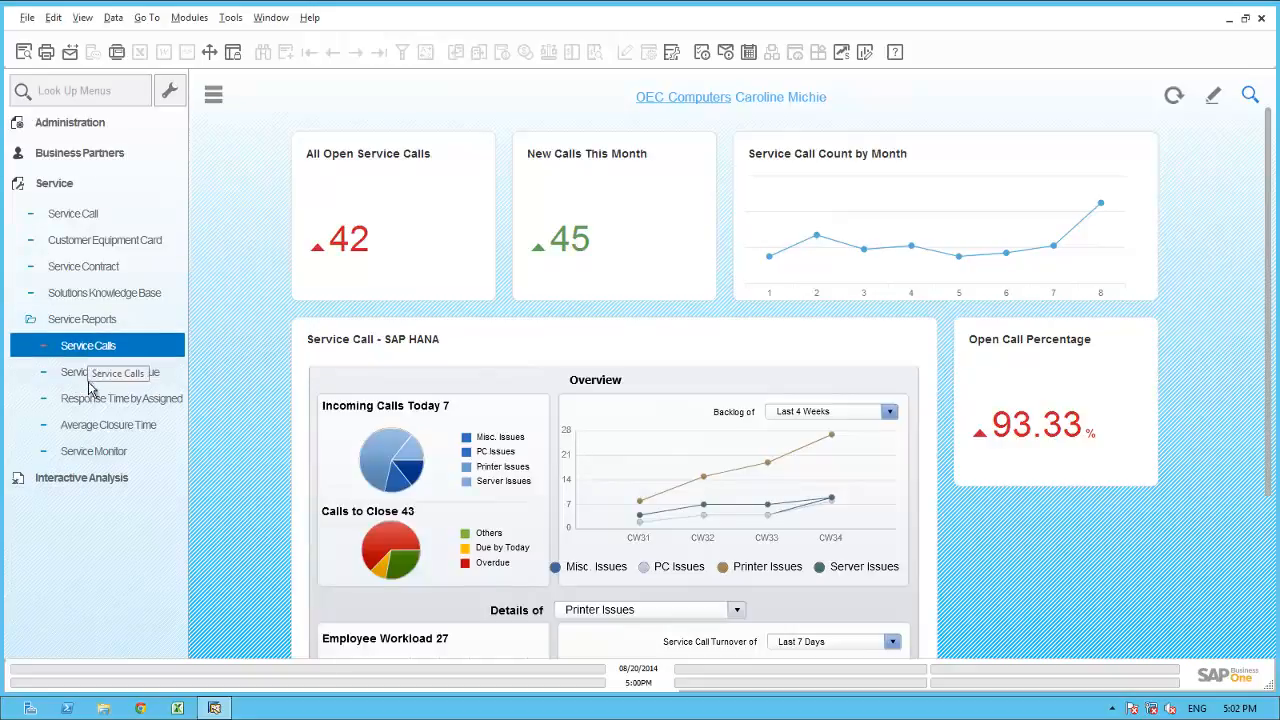
{"action": "left_click", "coordinate": [96, 374]}
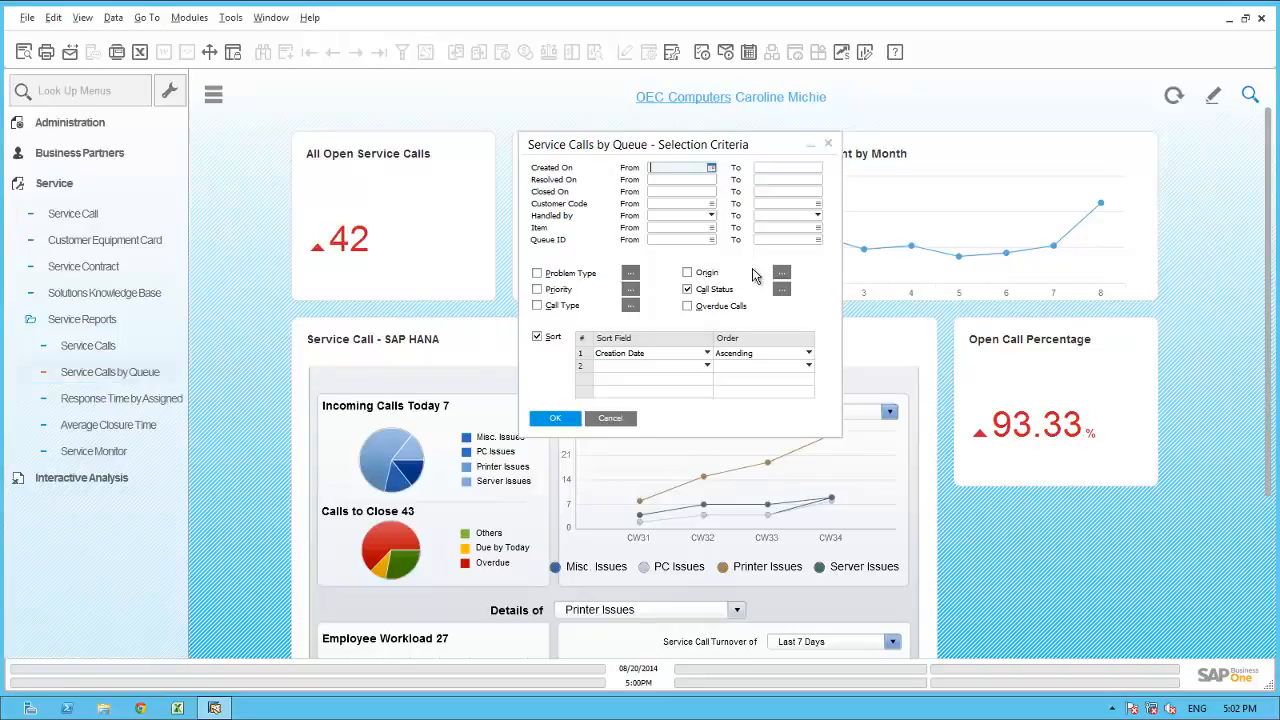
{"action": "left_click", "coordinate": [783, 290]}
{"action": "left_click", "coordinate": [763, 313]}
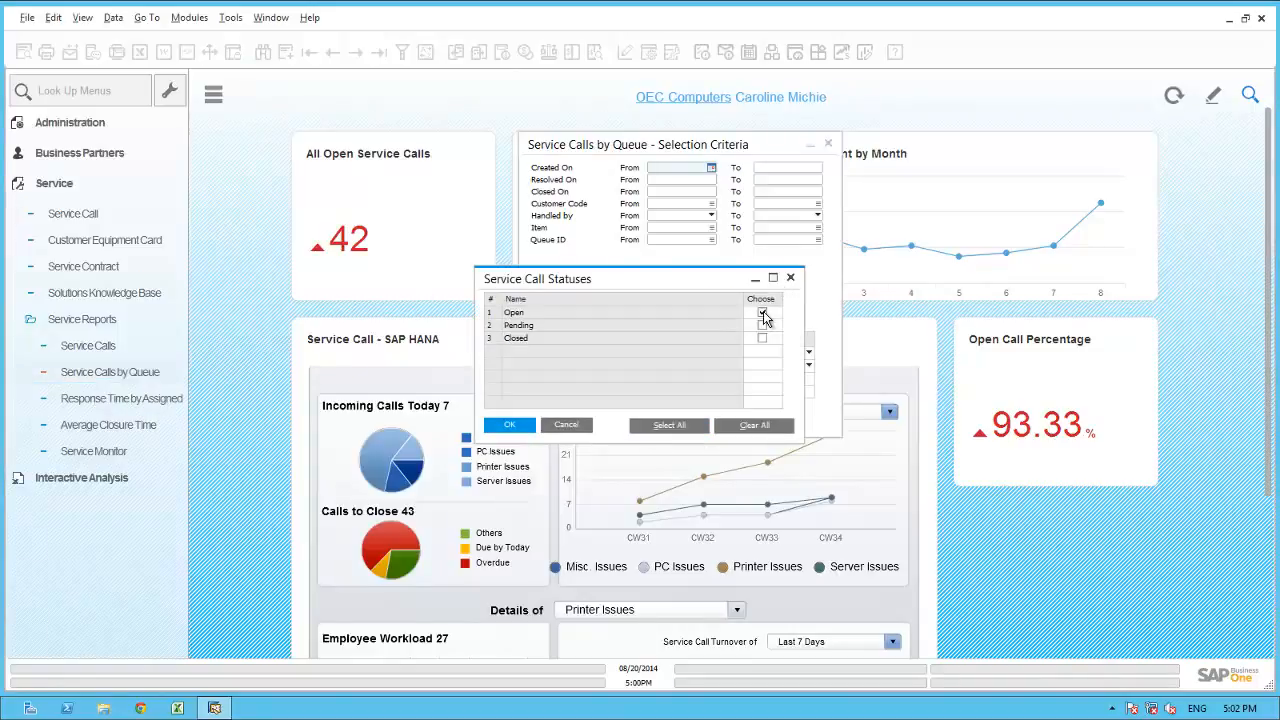
{"action": "left_click", "coordinate": [510, 425]}
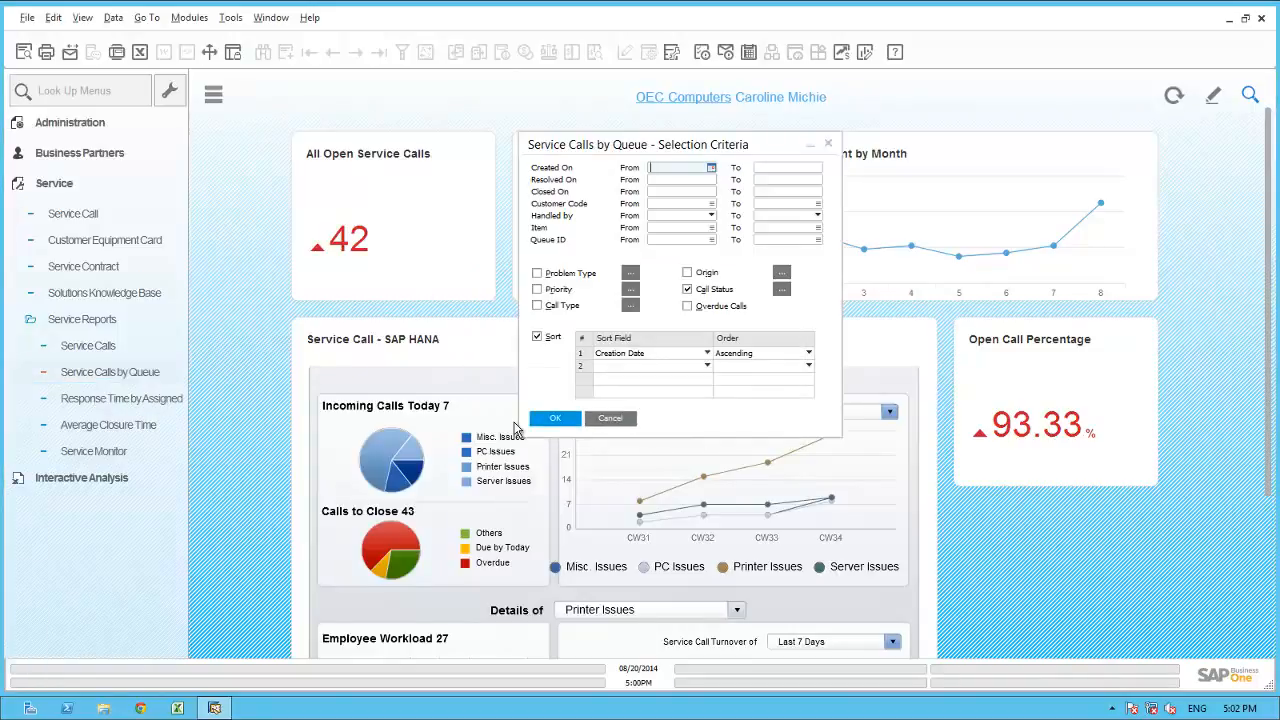
{"action": "left_click", "coordinate": [556, 420]}
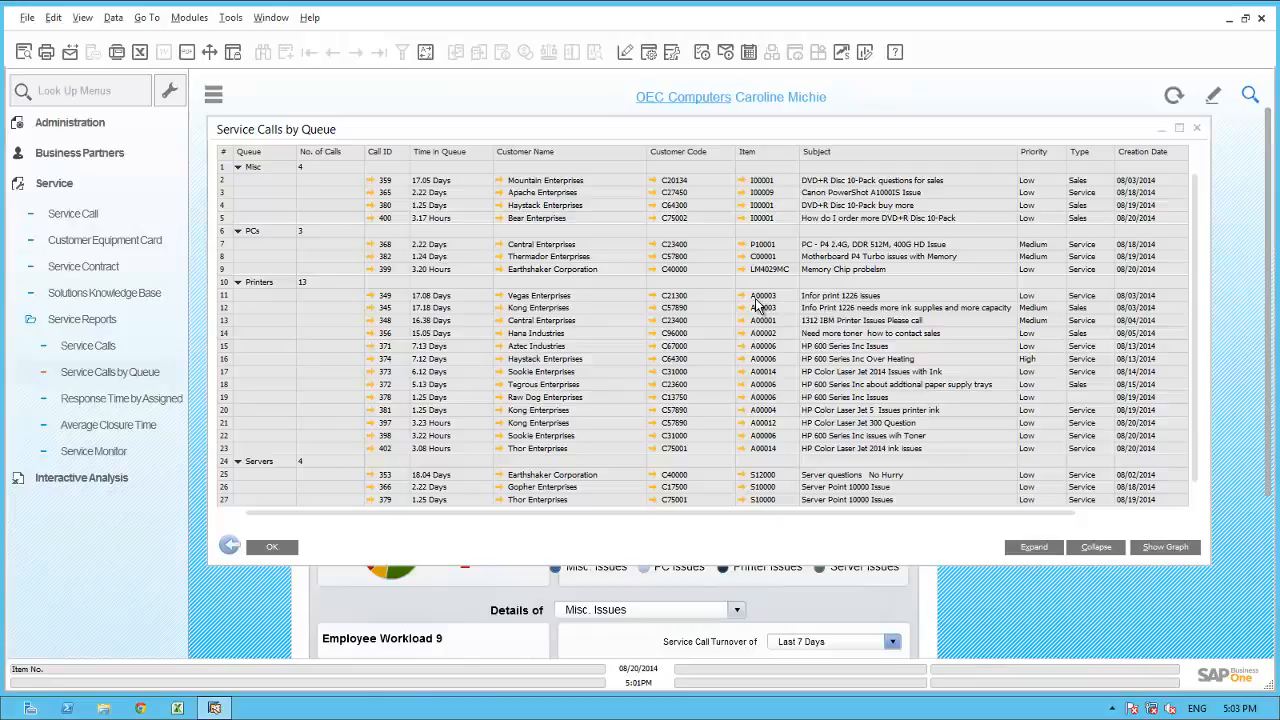
{"action": "left_click", "coordinate": [370, 298]}
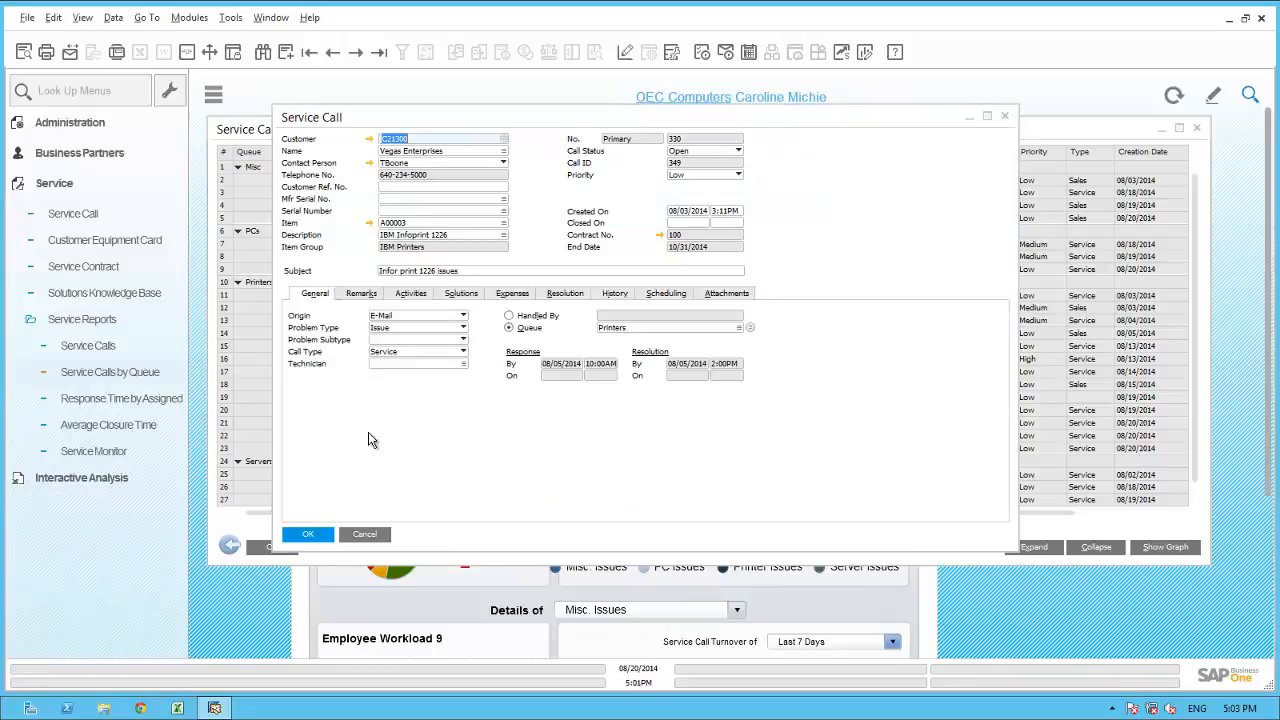
{"action": "left_click", "coordinate": [309, 535]}
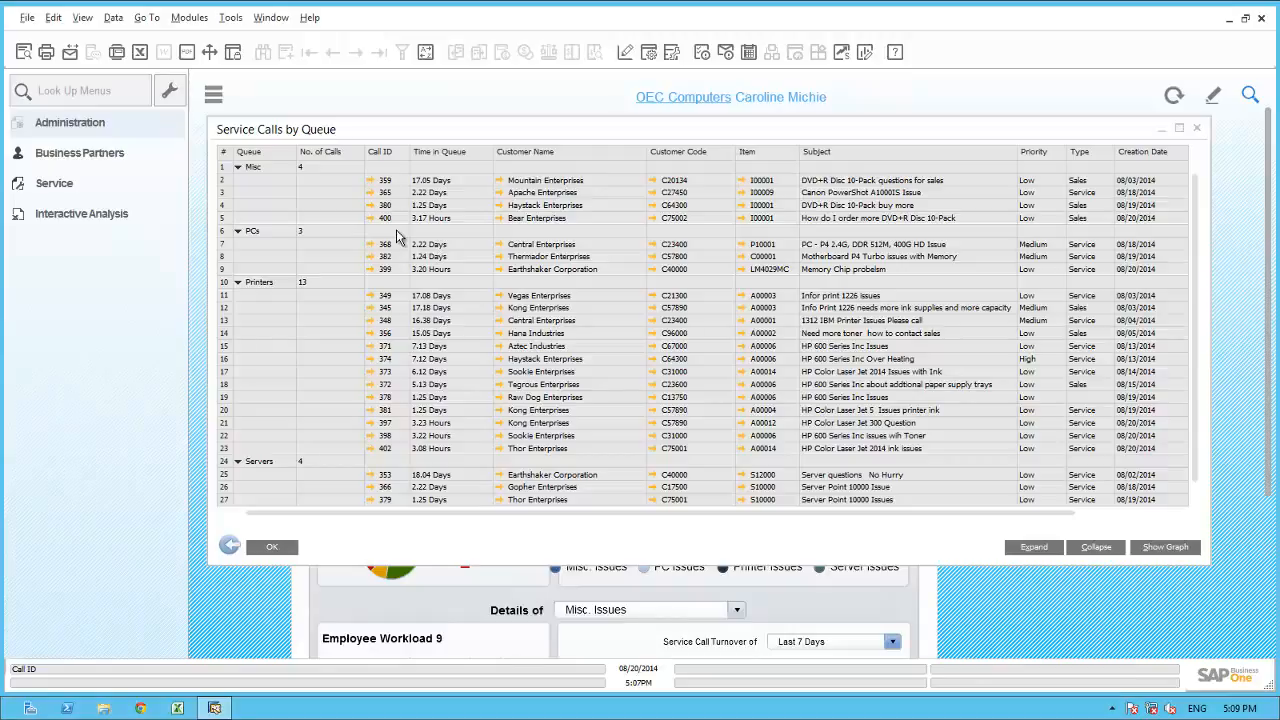
- Open the member list of the Printers queue from the service queue setup
{"action": "left_click", "coordinate": [70, 122]}
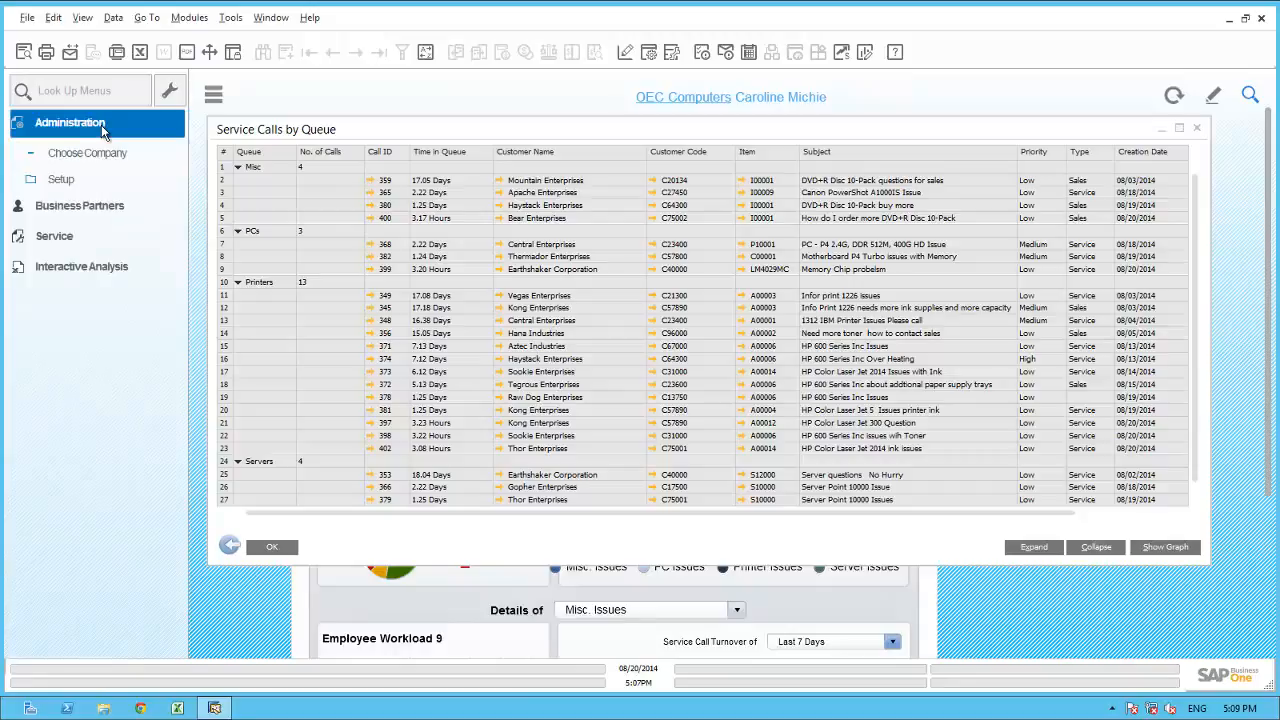
{"action": "left_click", "coordinate": [70, 182]}
{"action": "left_click", "coordinate": [66, 233]}
{"action": "left_click", "coordinate": [85, 285]}
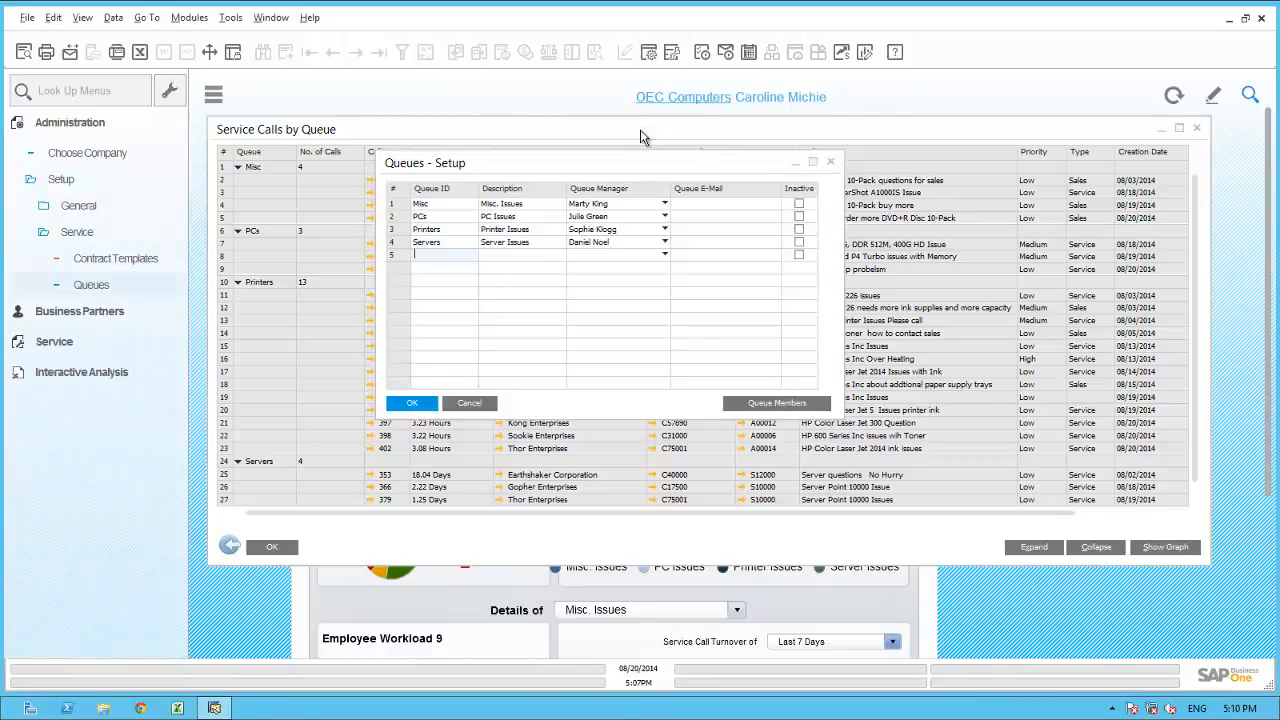
{"action": "double_click", "coordinate": [401, 232]}
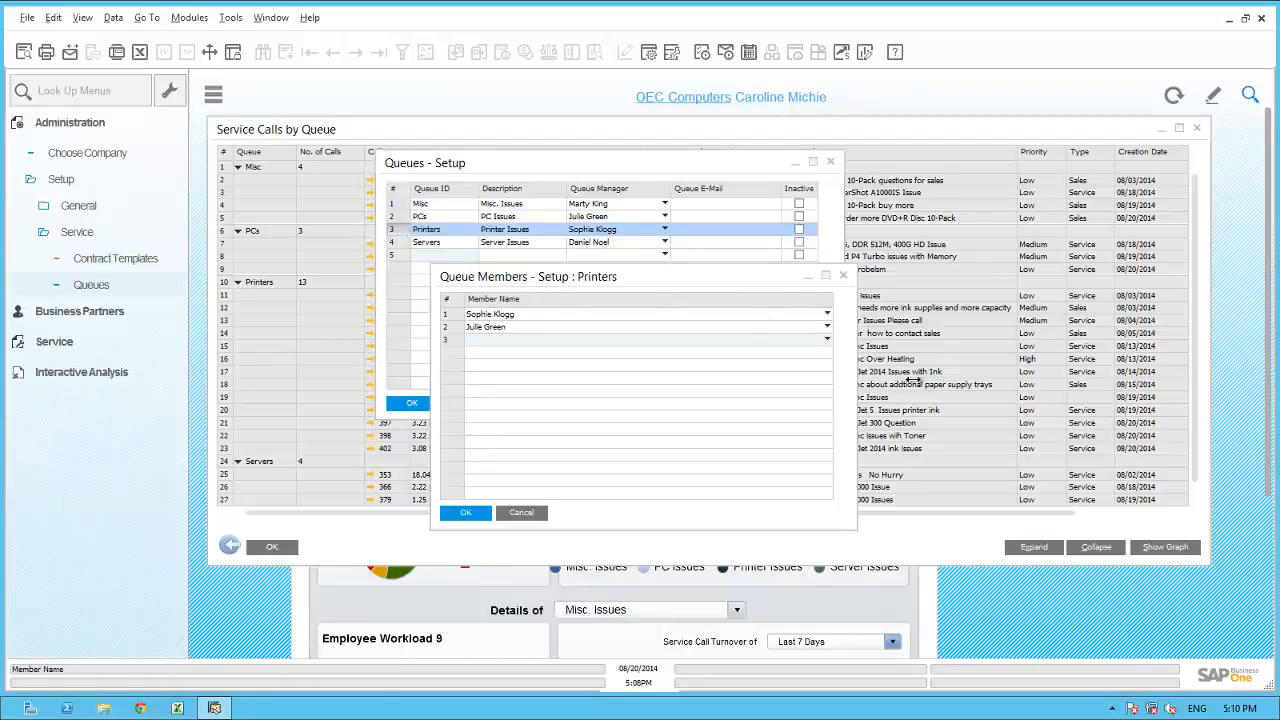
- Add the Servers queue manager and the logged-in employee as members of the Printers queue, and save the queue setup
{"action": "left_click", "coordinate": [827, 341]}
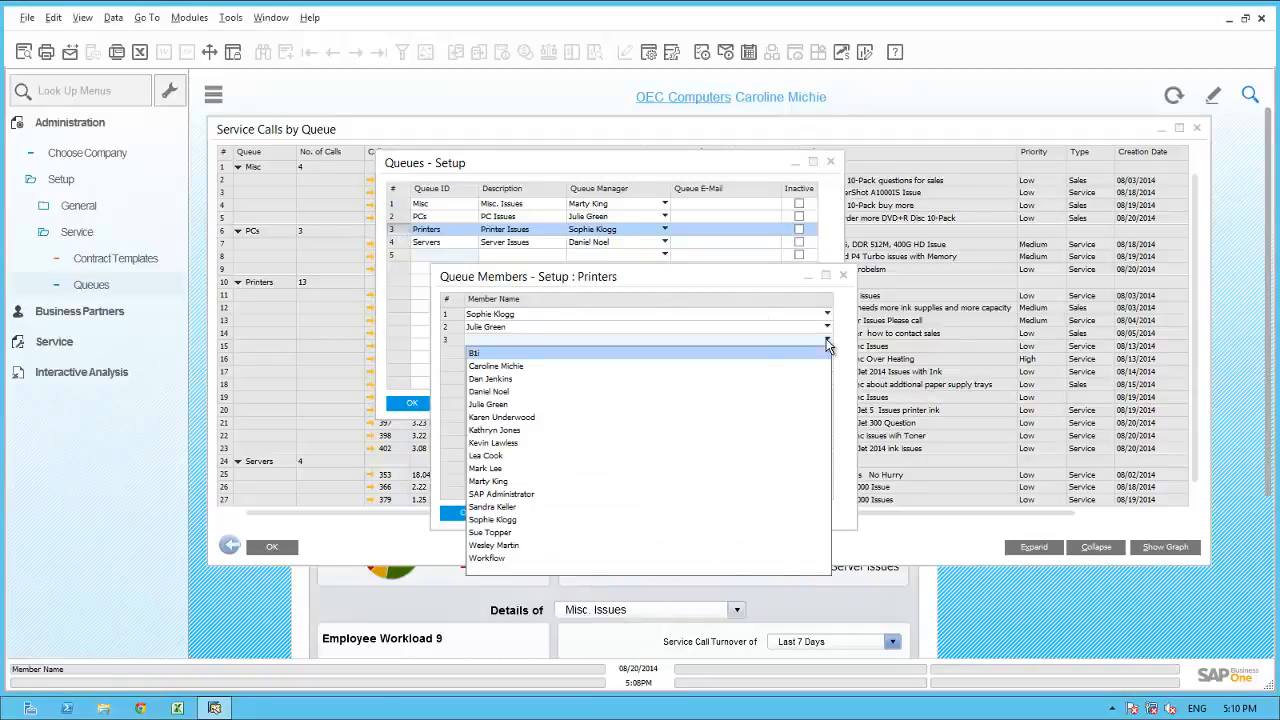
{"action": "left_click", "coordinate": [502, 392]}
{"action": "left_click", "coordinate": [827, 352]}
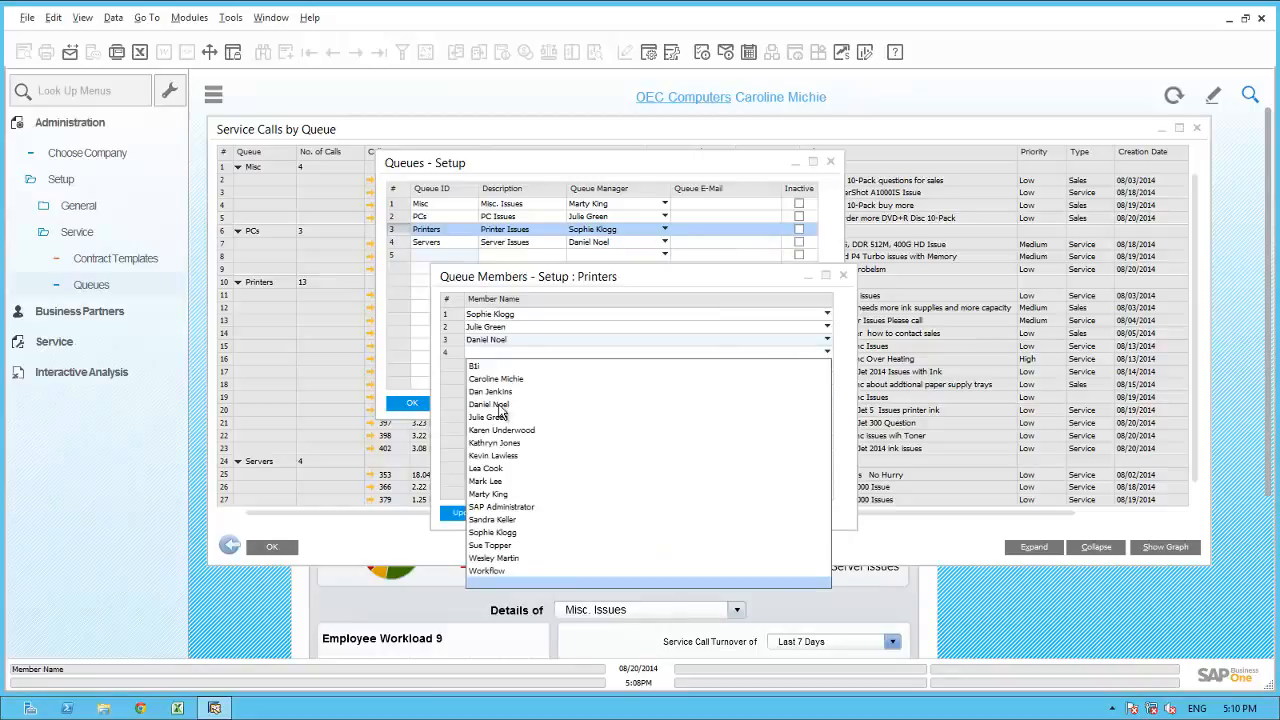
{"action": "left_click", "coordinate": [500, 380]}
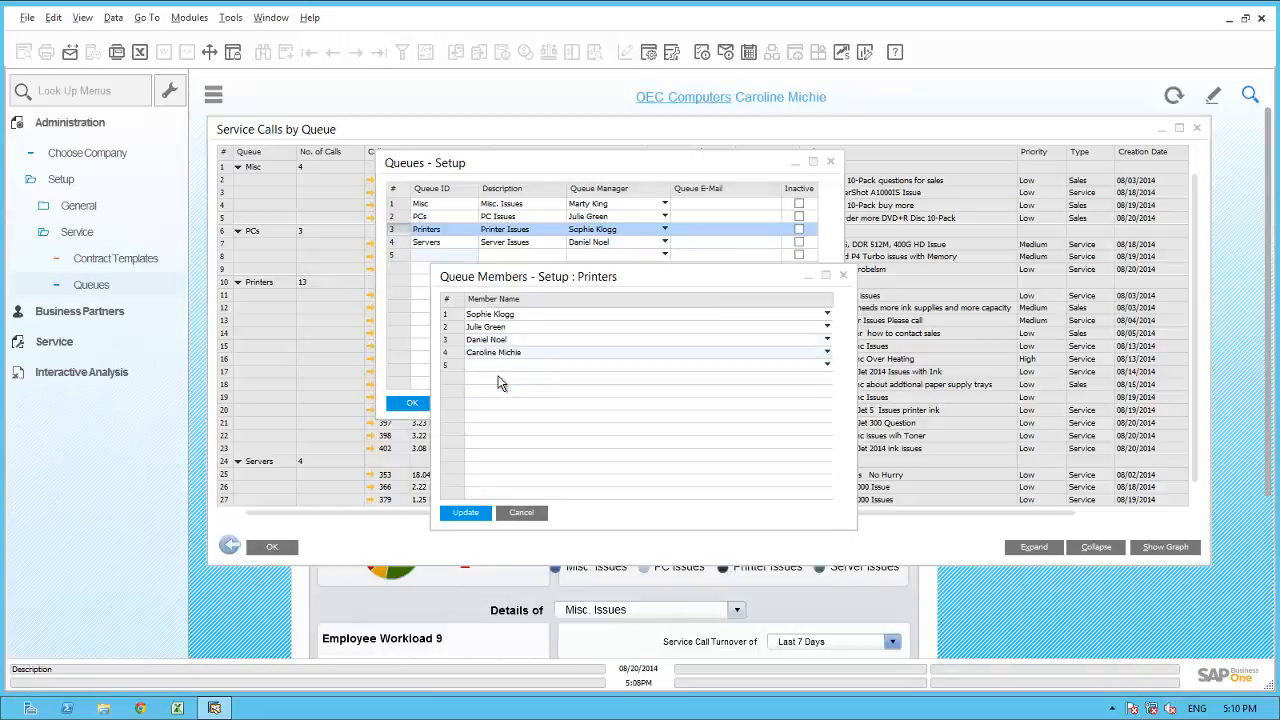
{"action": "left_click", "coordinate": [466, 512]}
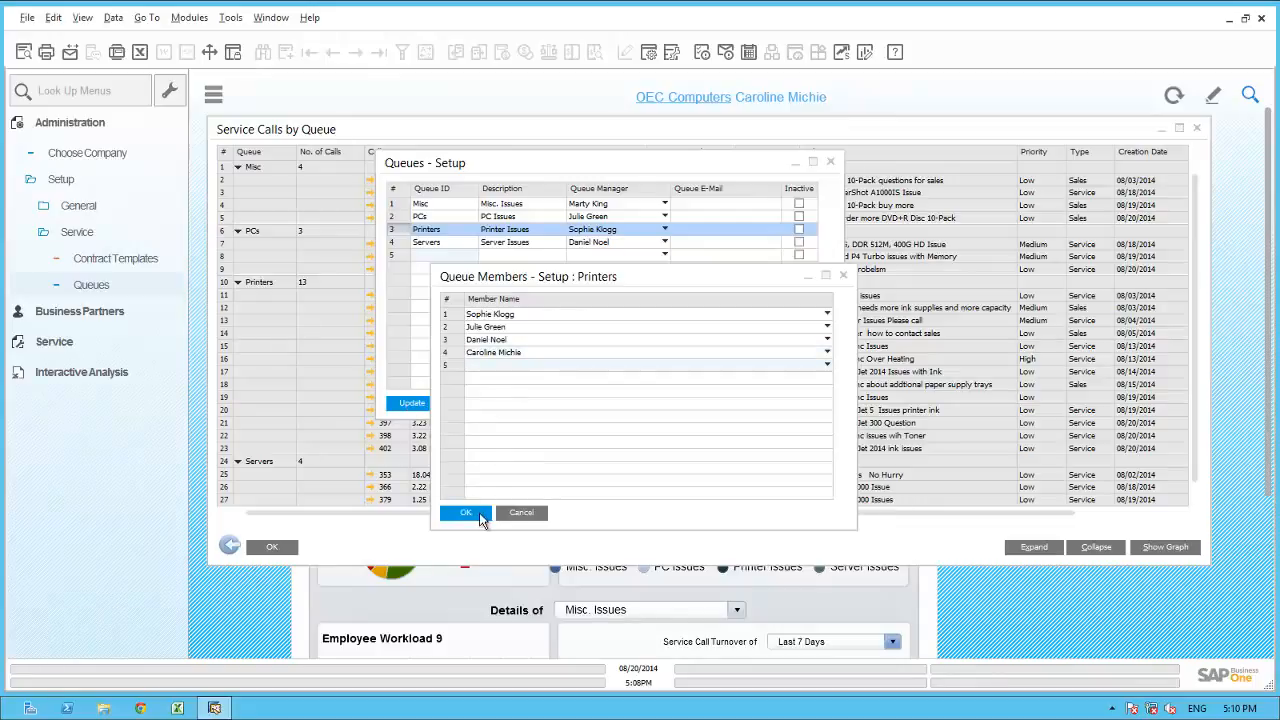
{"action": "left_click", "coordinate": [478, 514]}
{"action": "left_click", "coordinate": [413, 403]}
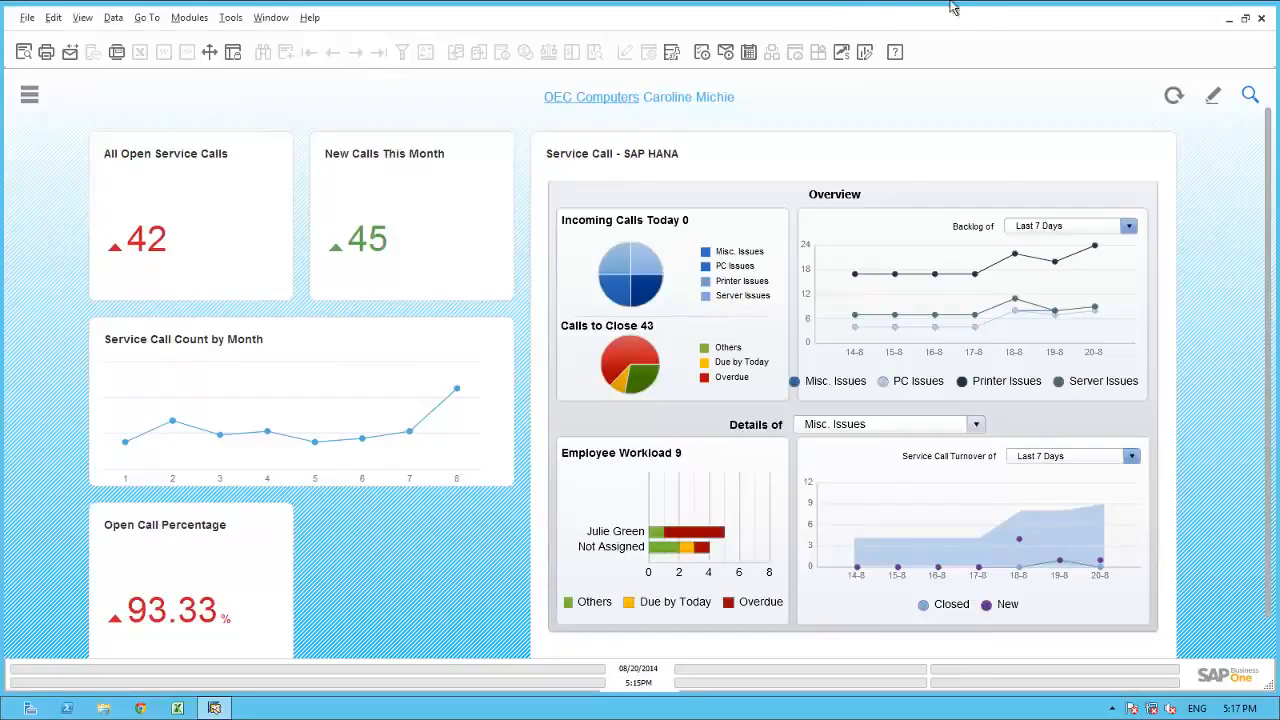
- Search the Widgets Gallery for "printer", add the Open Printer Service Calls widget to the cockpit and return to it
{"action": "left_click", "coordinate": [1214, 97]}
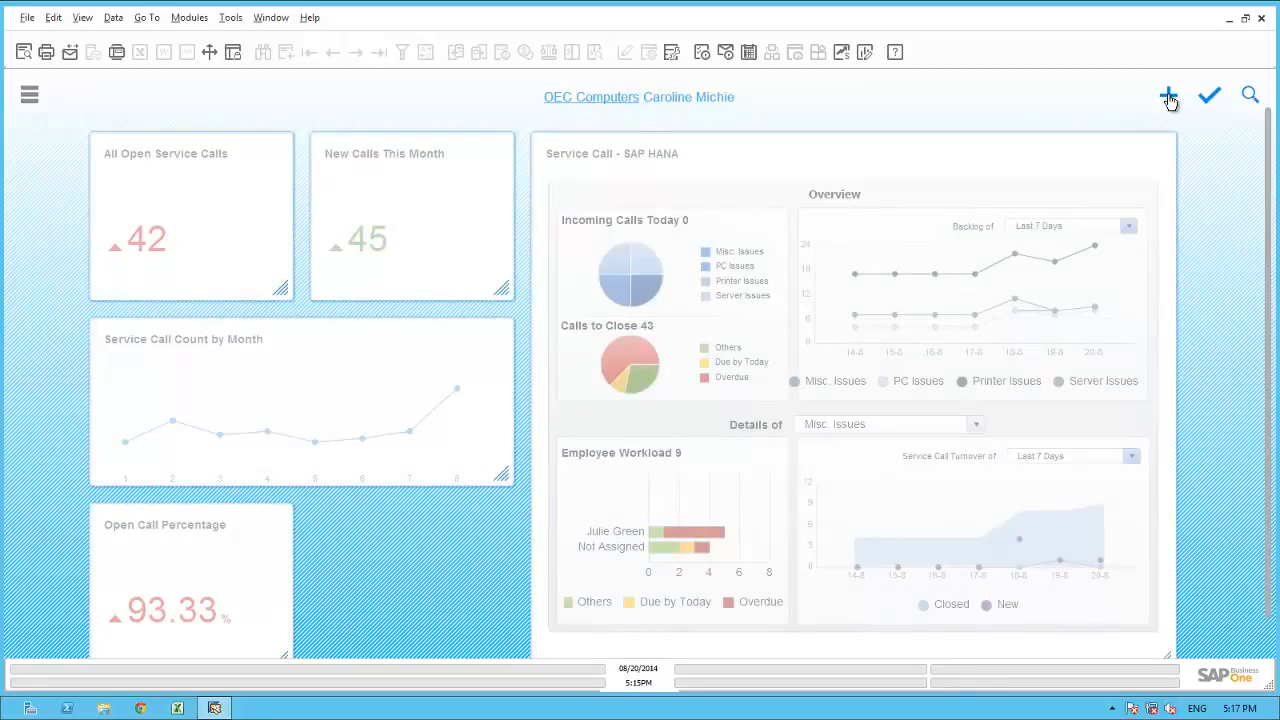
{"action": "left_click", "coordinate": [1169, 97]}
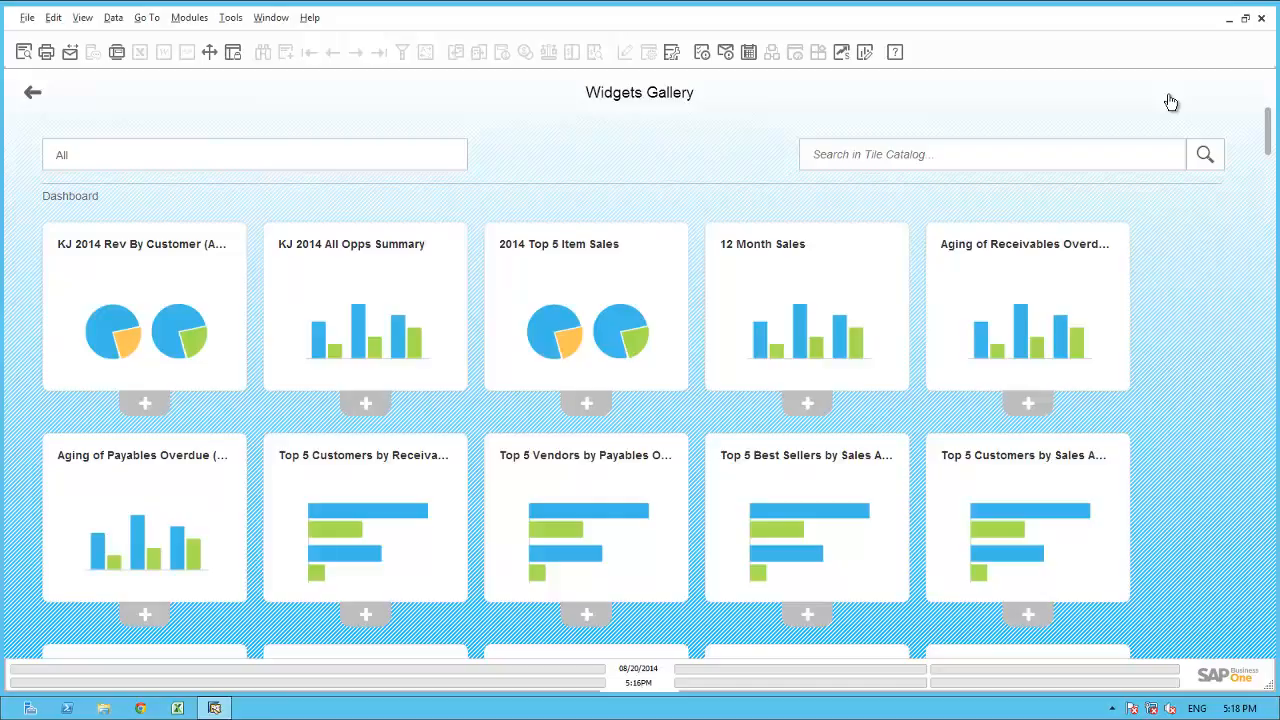
{"action": "left_click", "coordinate": [981, 153]}
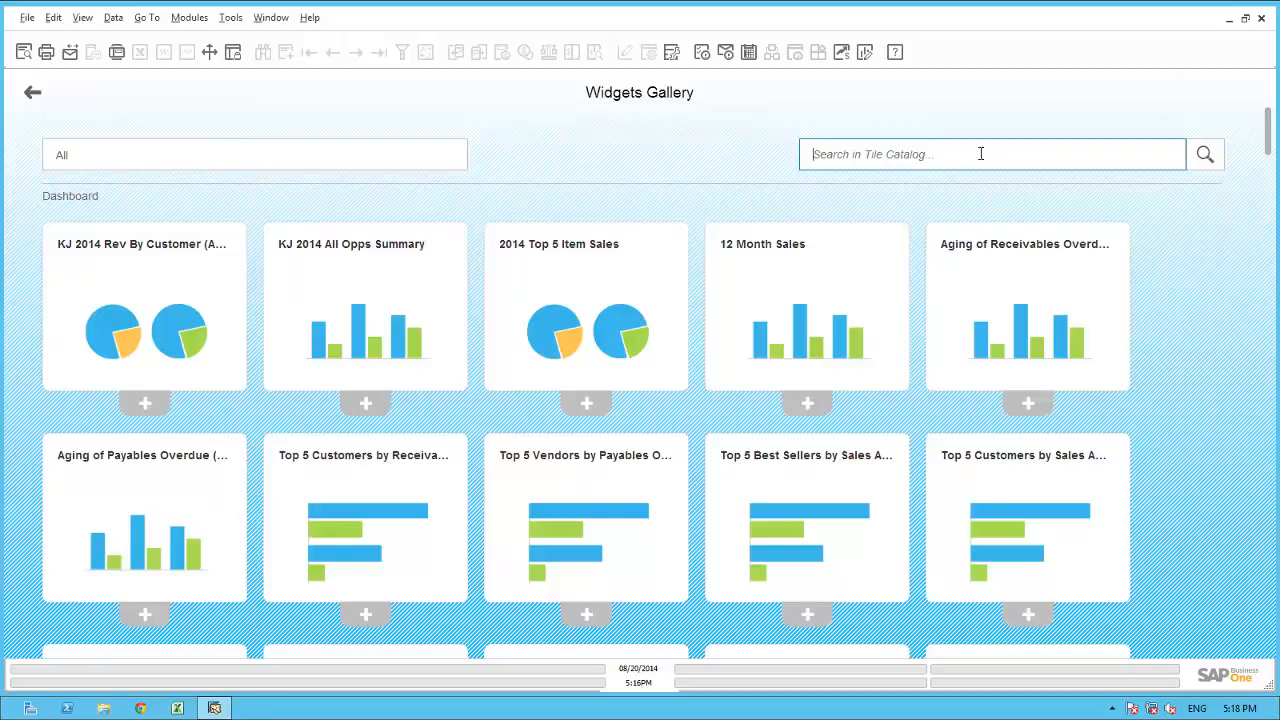
{"action": "type", "text": "printer"}
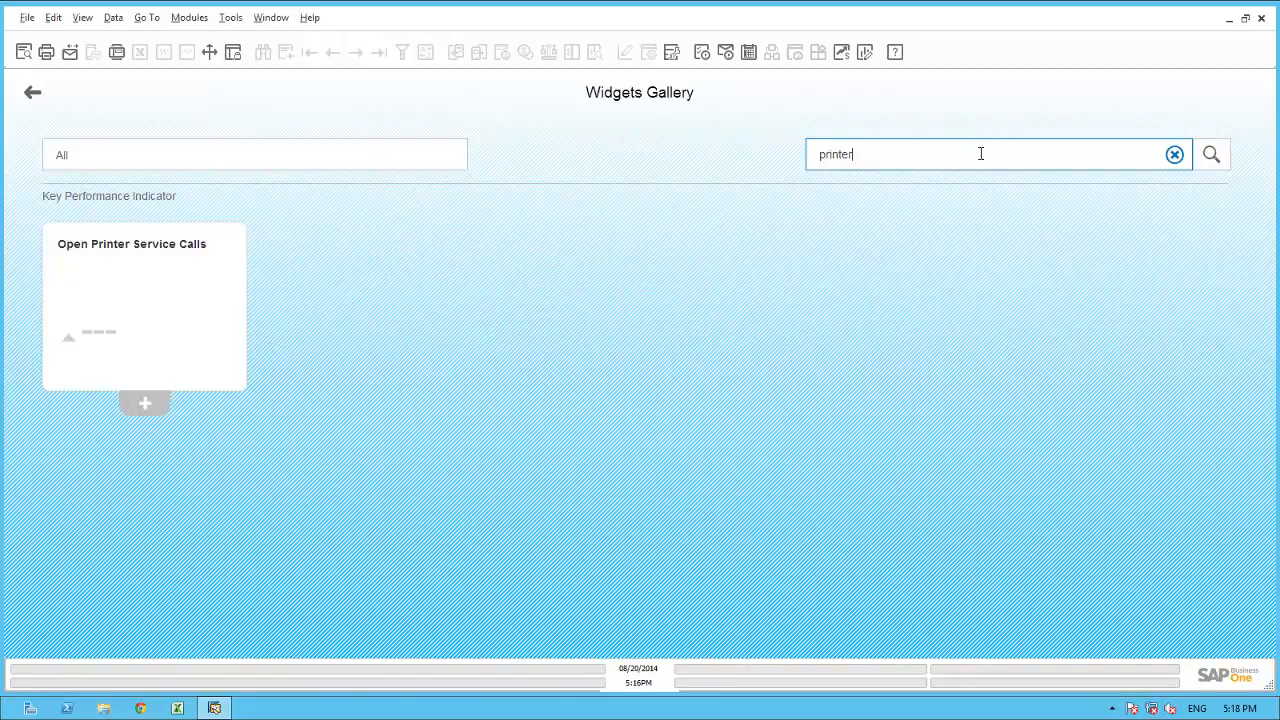
{"action": "left_click", "coordinate": [141, 407]}
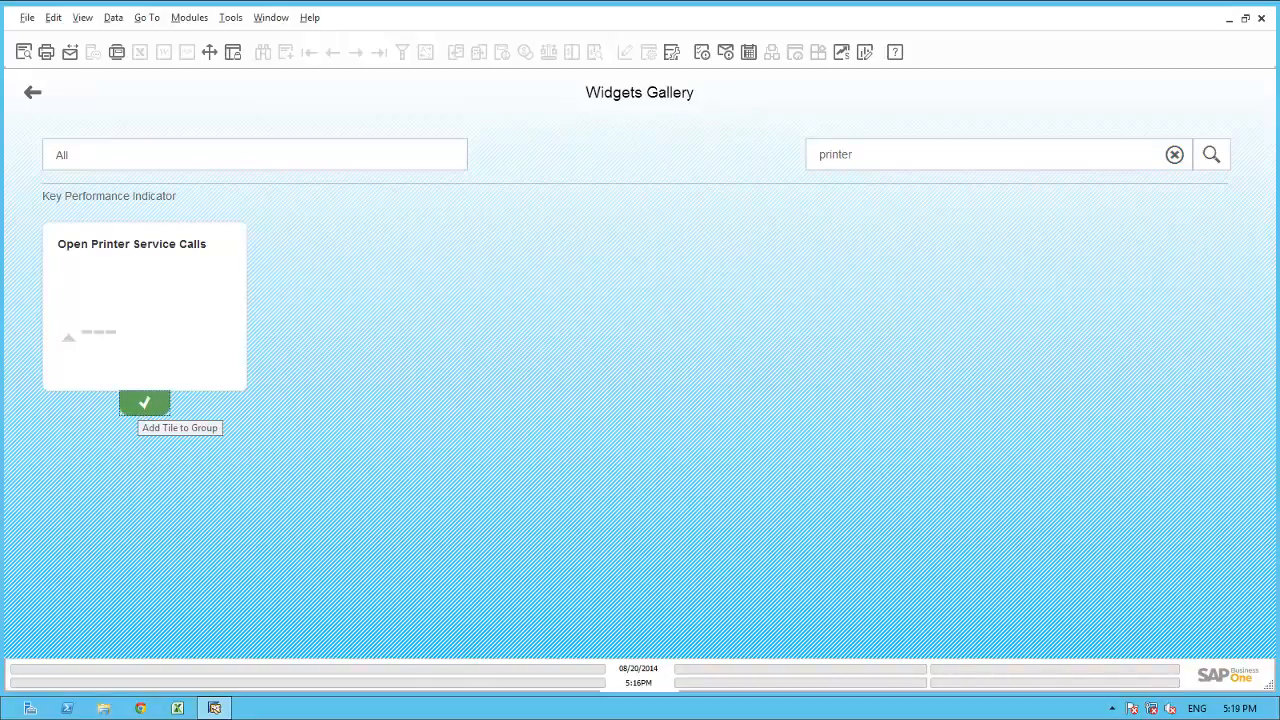
{"action": "left_click", "coordinate": [33, 97]}
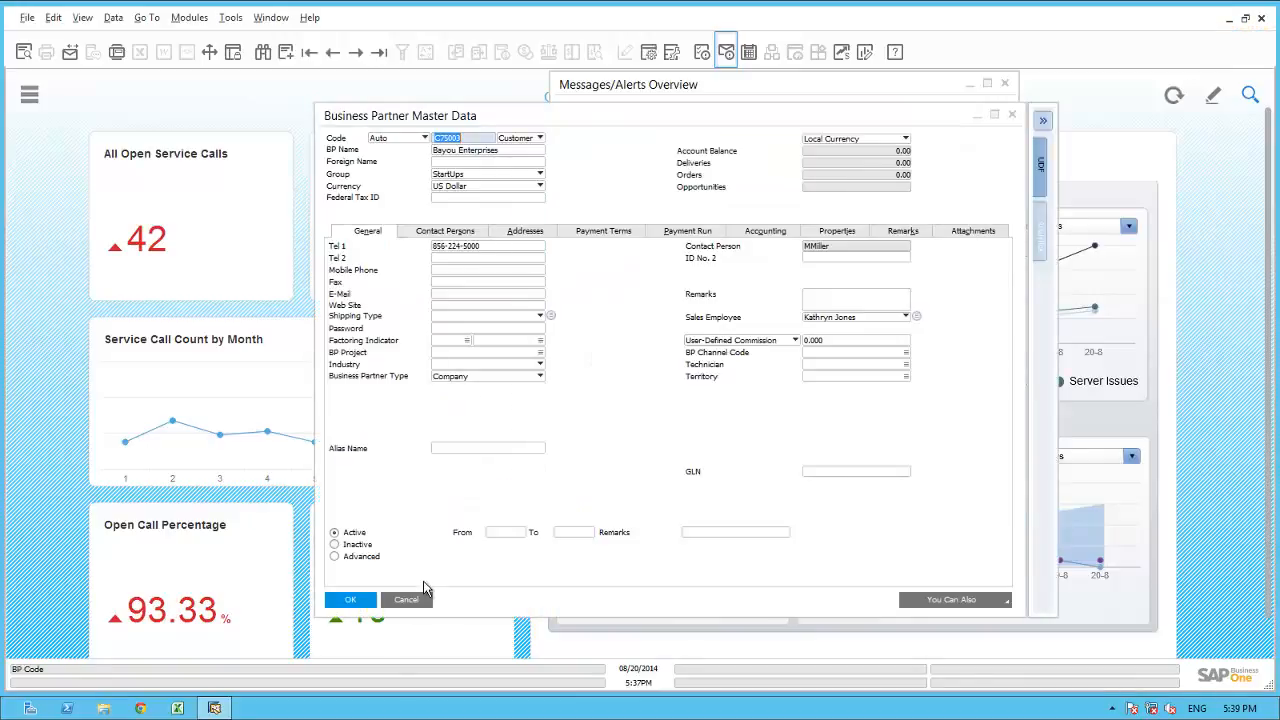
- Copy the business partner name Bayou Enterprises from its master data and close the record
{"action": "key", "text": "shift+F10"}
{"action": "key", "text": "Down"}
{"action": "key", "text": "Down"}
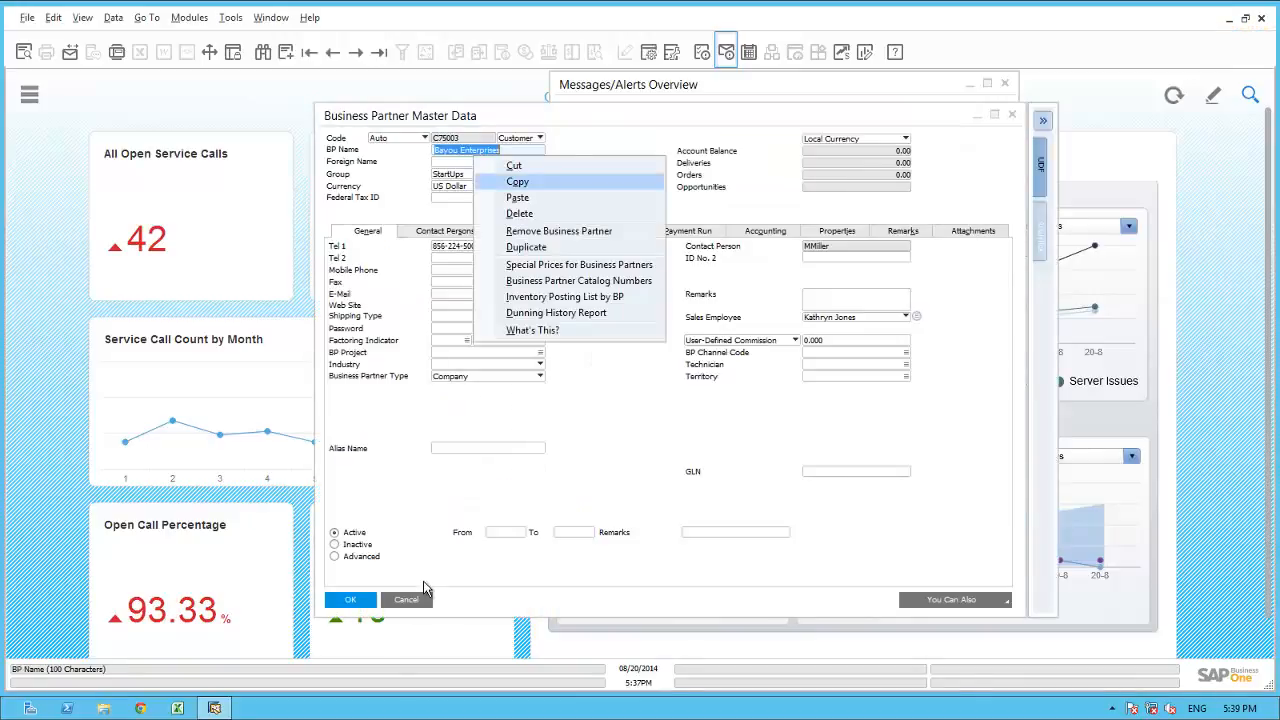
{"action": "key", "text": "Return"}
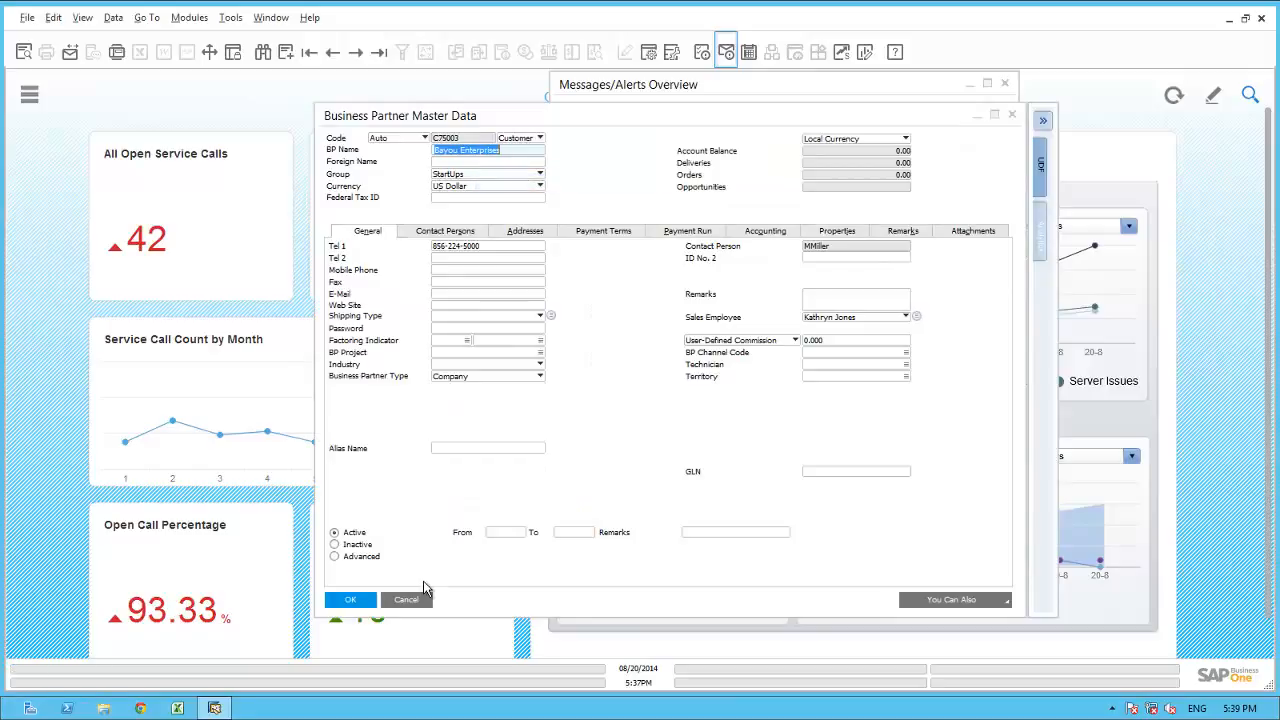
{"action": "key", "text": "Escape"}
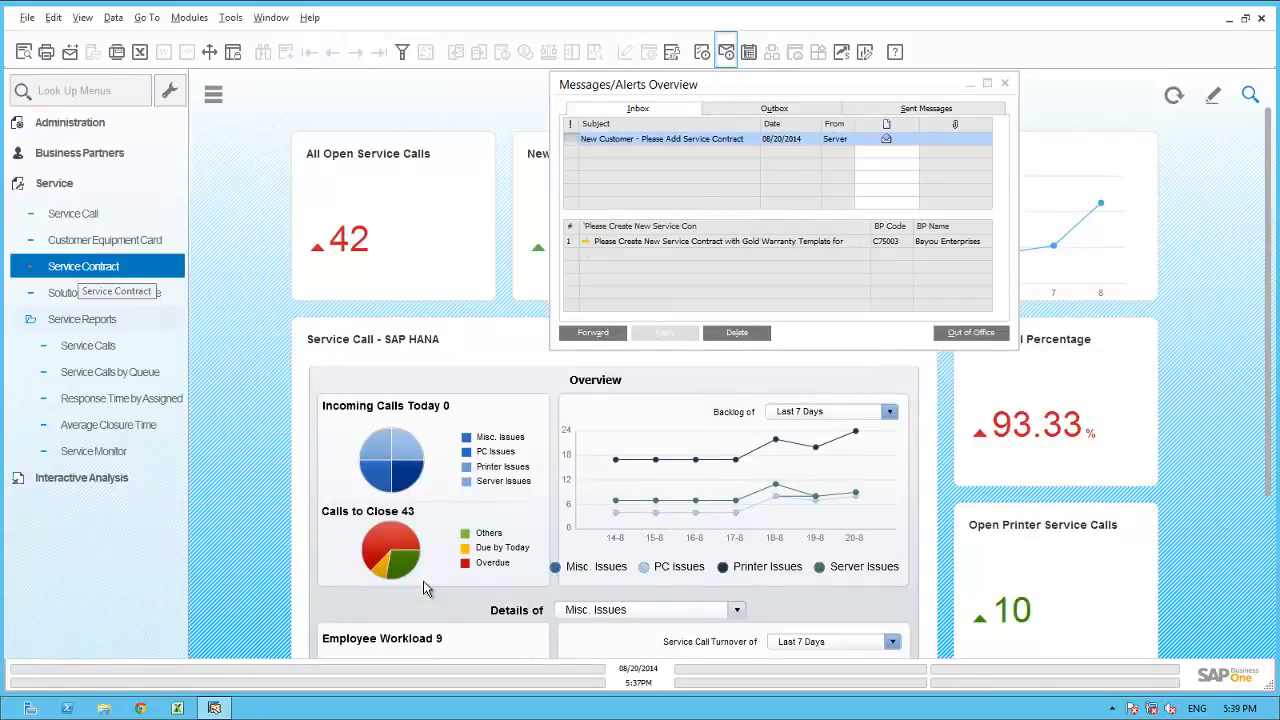
- Start a new service contract and paste Bayou Enterprises as the customer name
{"action": "left_click", "coordinate": [83, 267]}
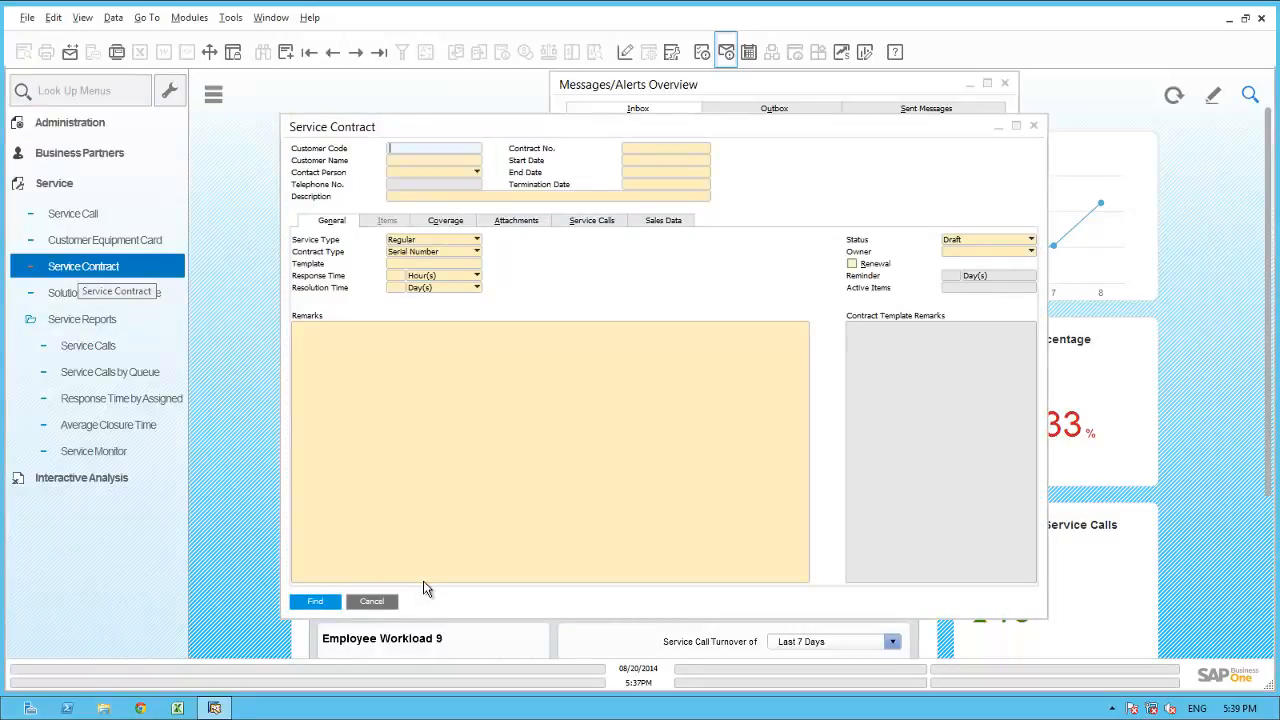
{"action": "key", "text": "ctrl+a"}
{"action": "key", "text": "Tab"}
{"action": "key", "text": "shift+F10"}
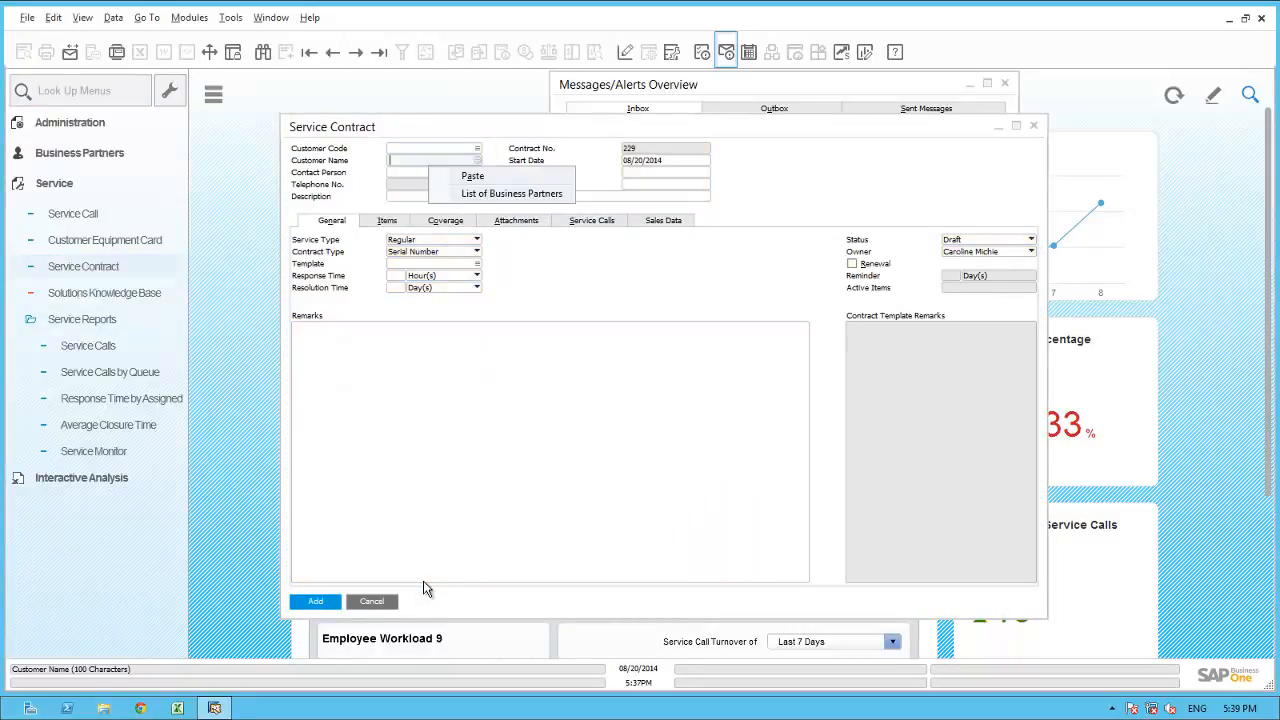
{"action": "key", "text": "Down"}
{"action": "key", "text": "Return"}
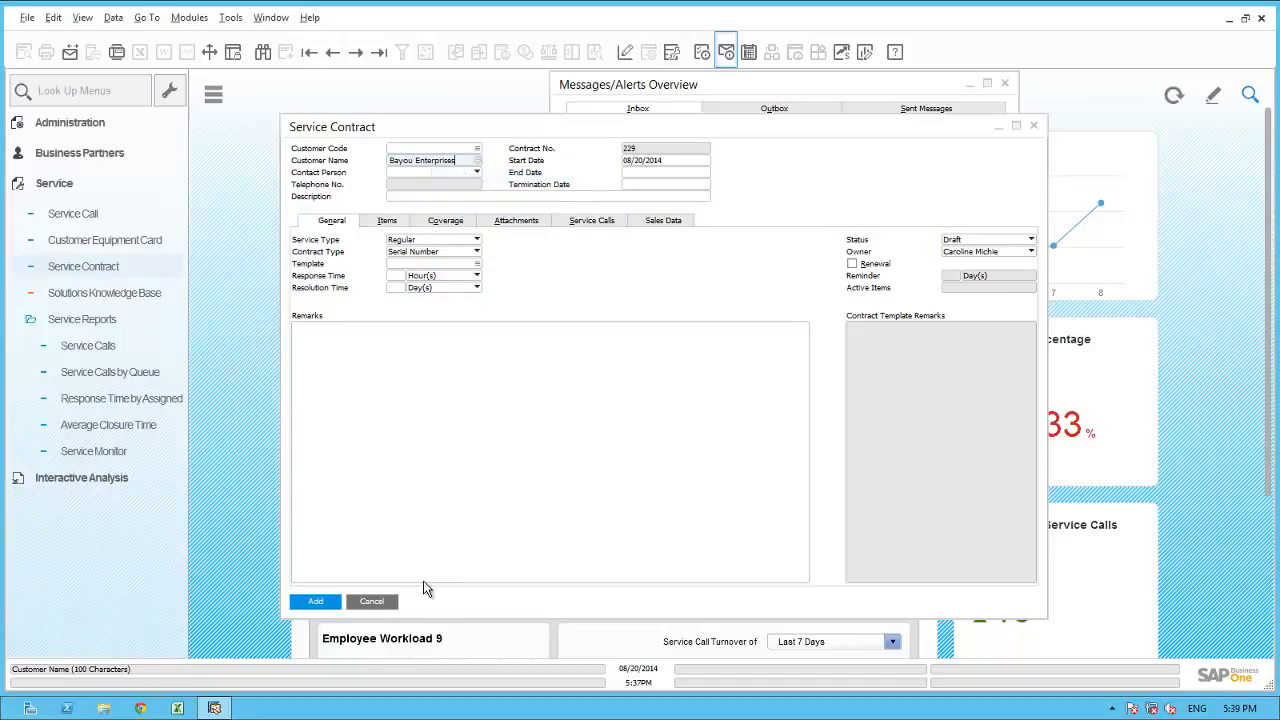
{"action": "key", "text": "Tab"}
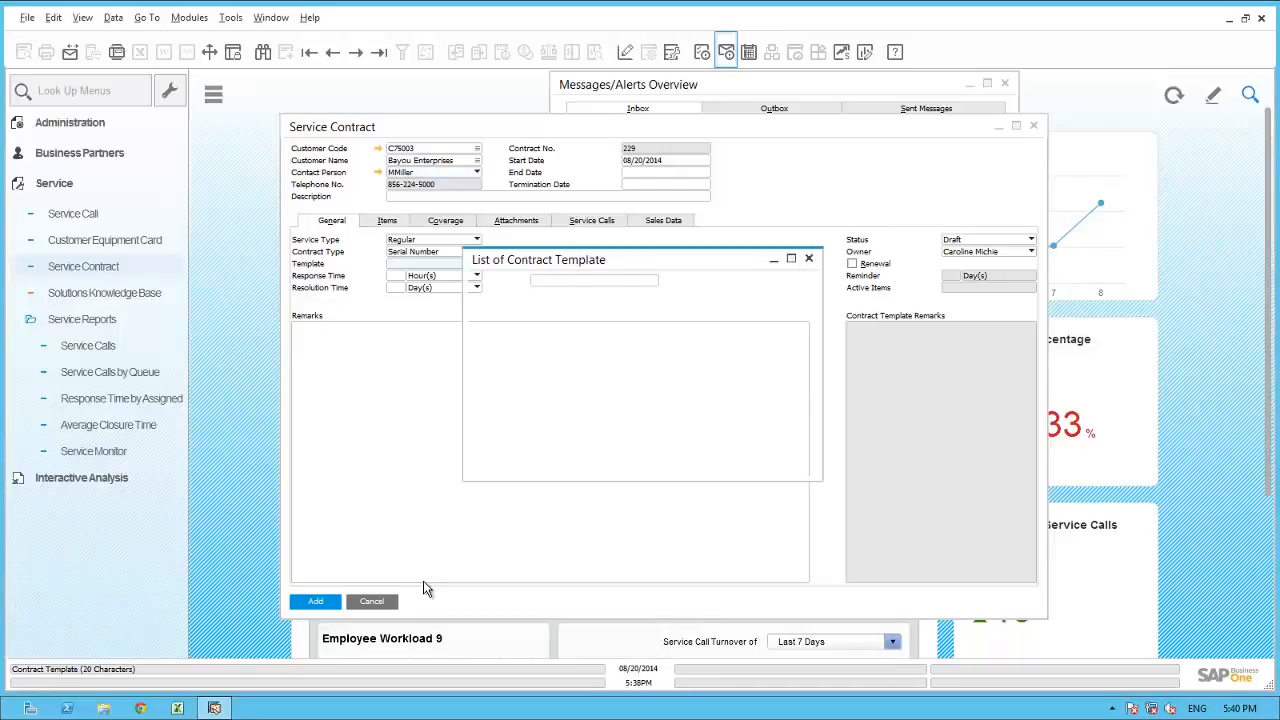
- Apply the Gold Customer template of contract type Customer to the service contract
{"action": "key", "text": "Tab"}
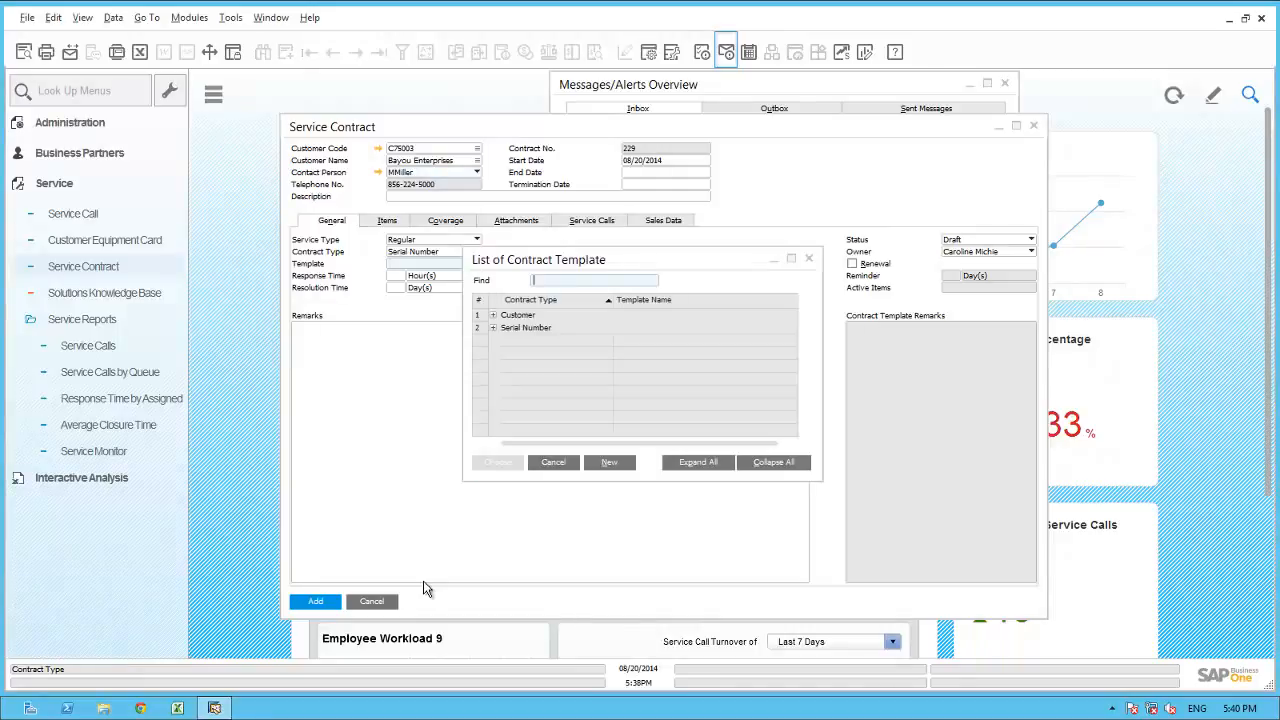
{"action": "key", "text": "Right"}
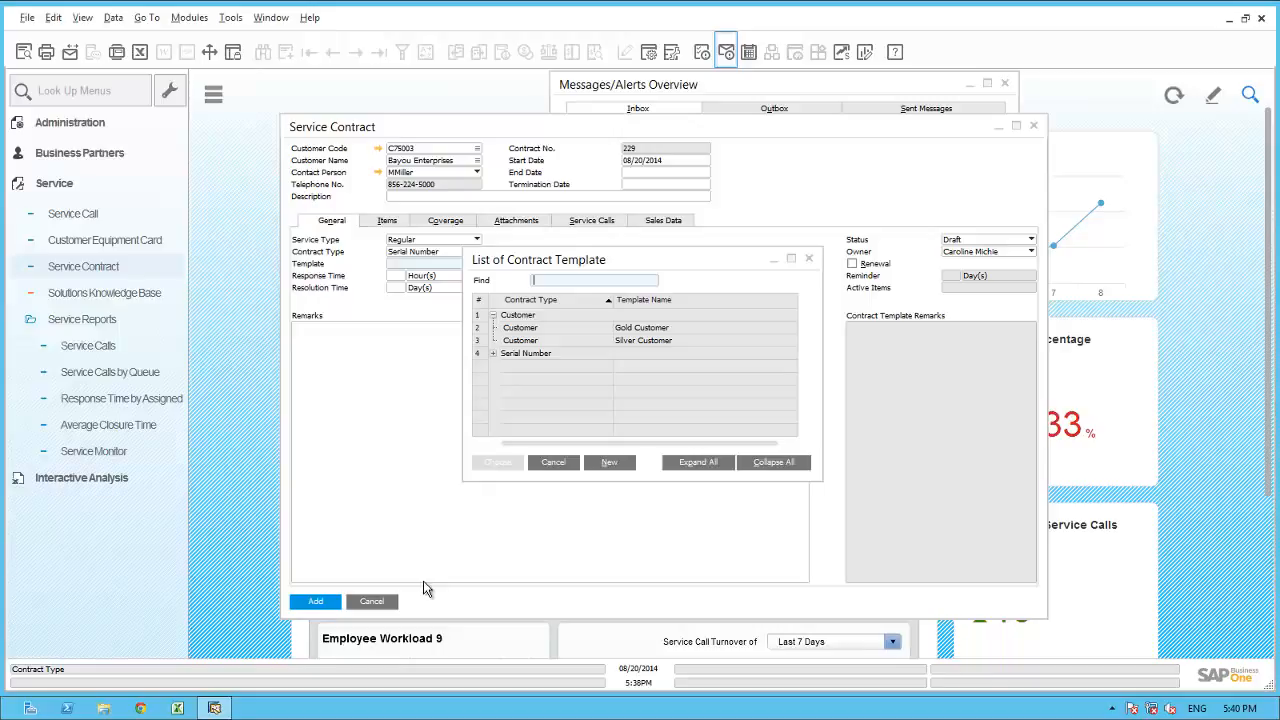
{"action": "key", "text": "Down"}
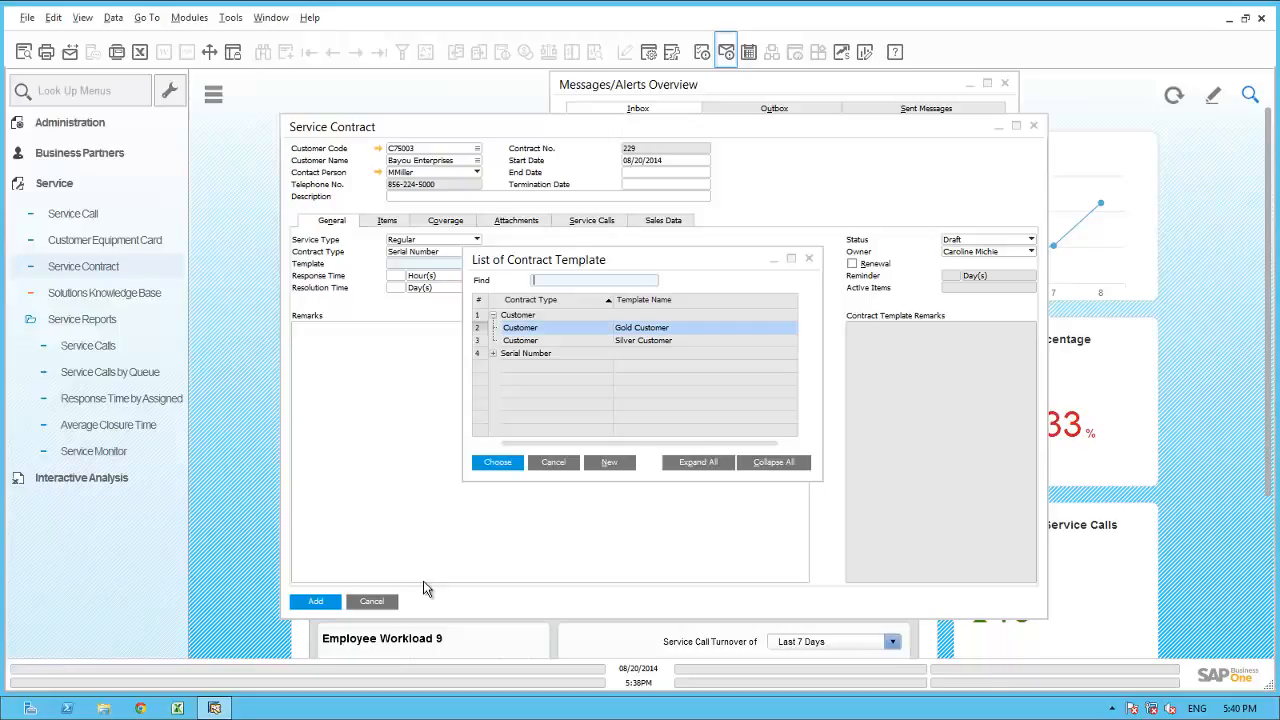
{"action": "key", "text": "Return"}
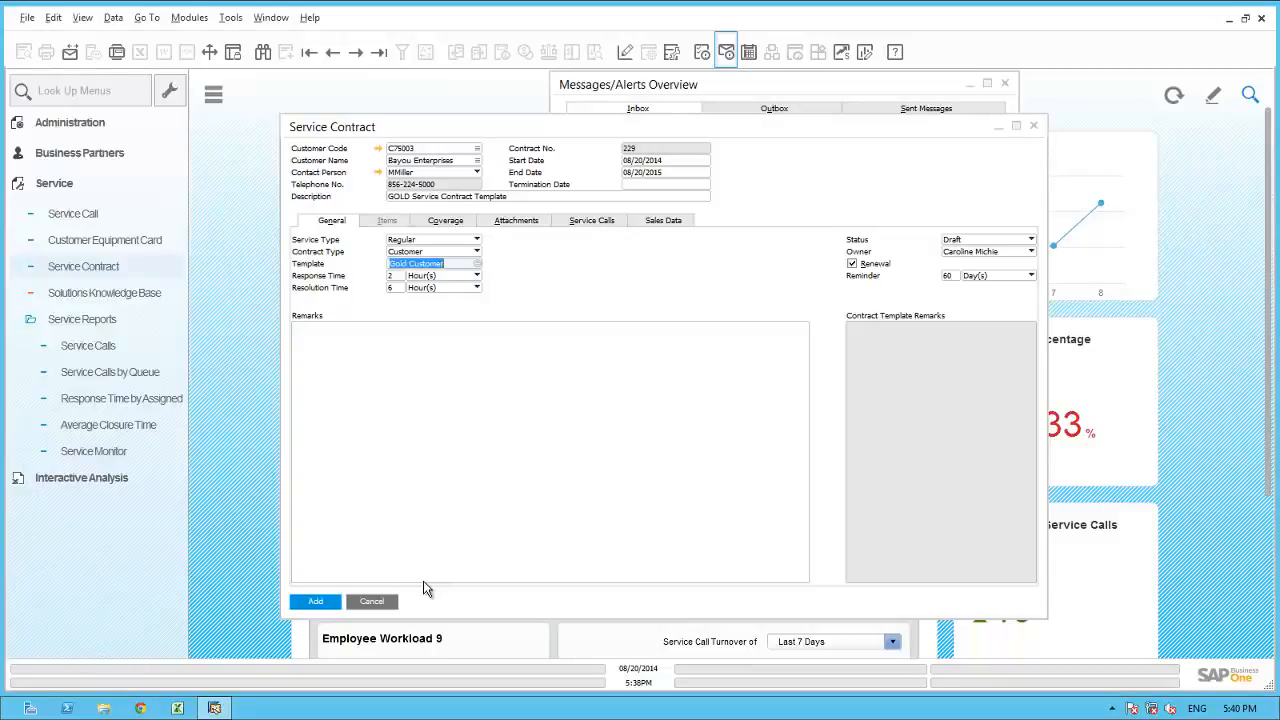
- Review the contract's coverage hours, and set the contract status to Approved
{"action": "key", "text": "alt+c"}
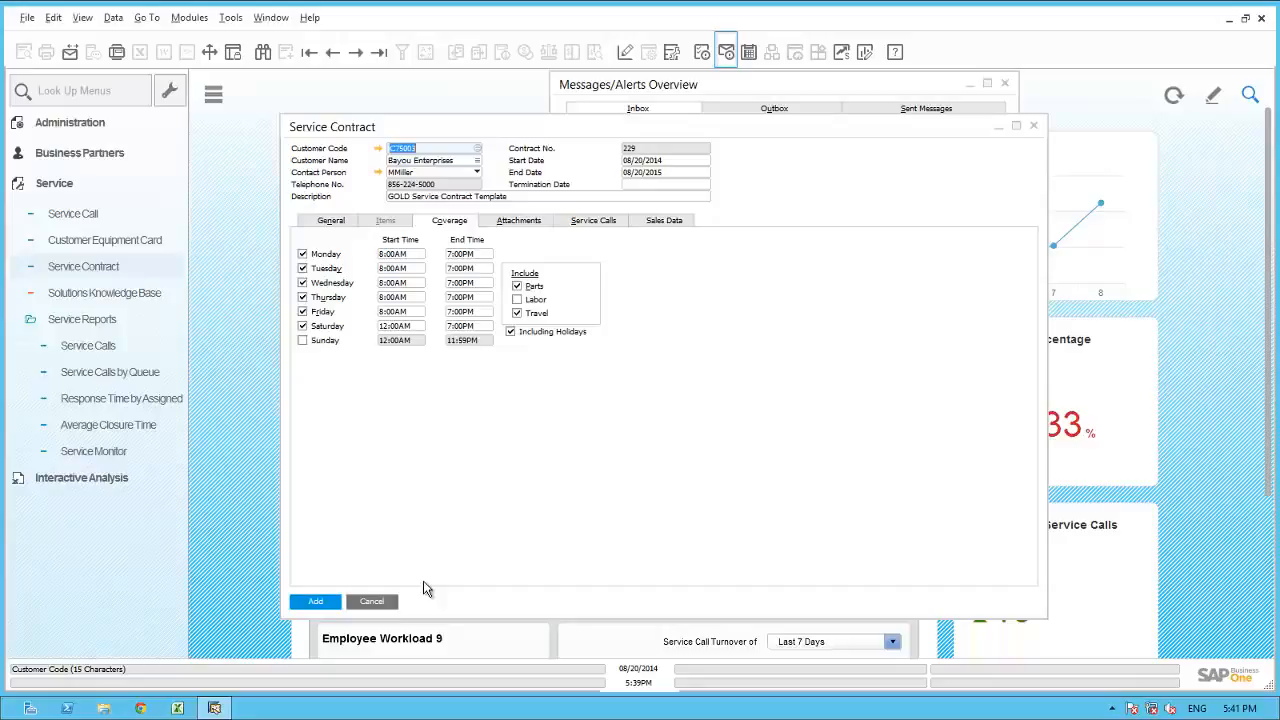
{"action": "key", "text": "alt+g"}
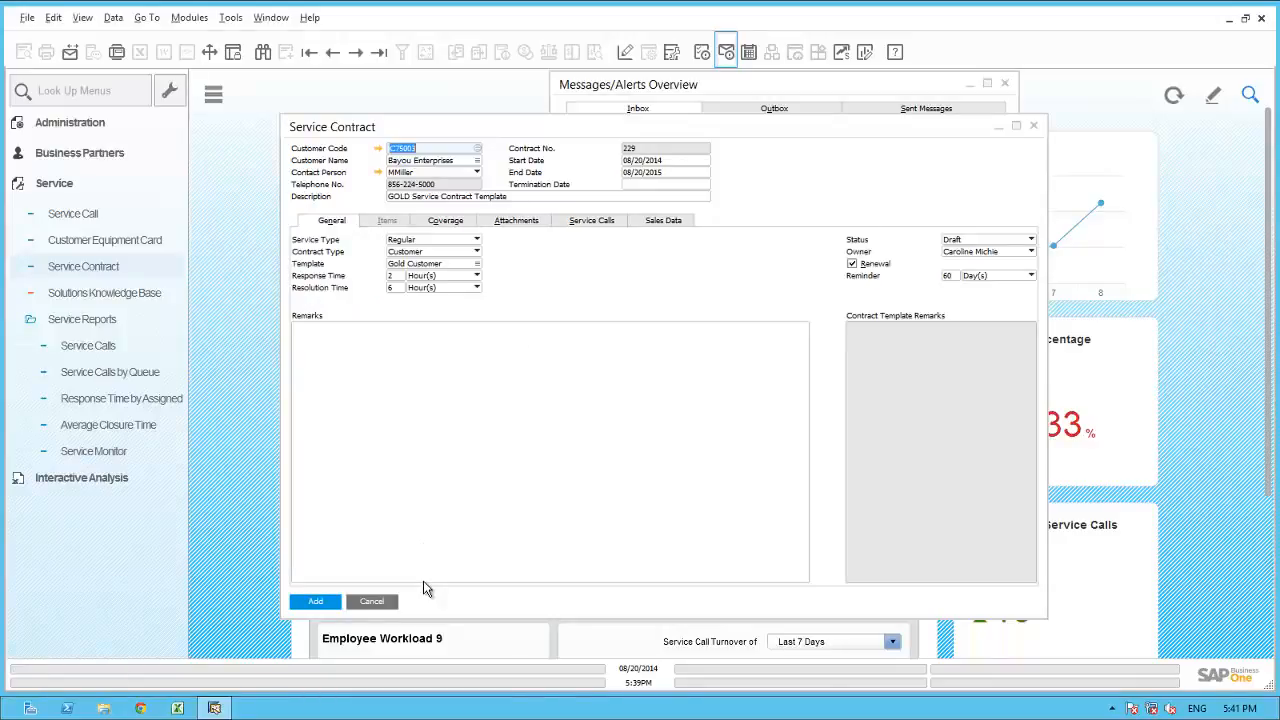
{"action": "key", "text": "alt+Down"}
{"action": "key", "text": "Up"}
{"action": "key", "text": "Up"}
{"action": "key", "text": "Return"}
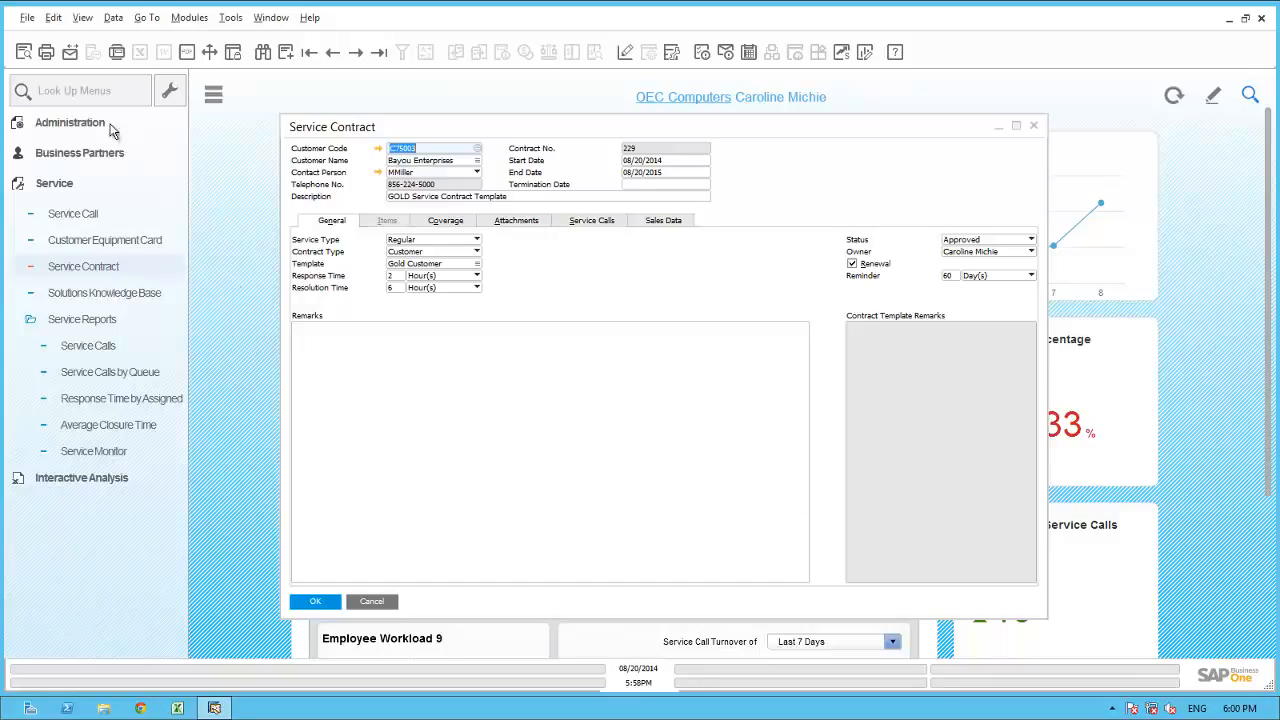
- Start a message from the service contract and add the Bayou Enterprises contact person as its e-mail recipient
{"action": "left_click", "coordinate": [71, 52]}
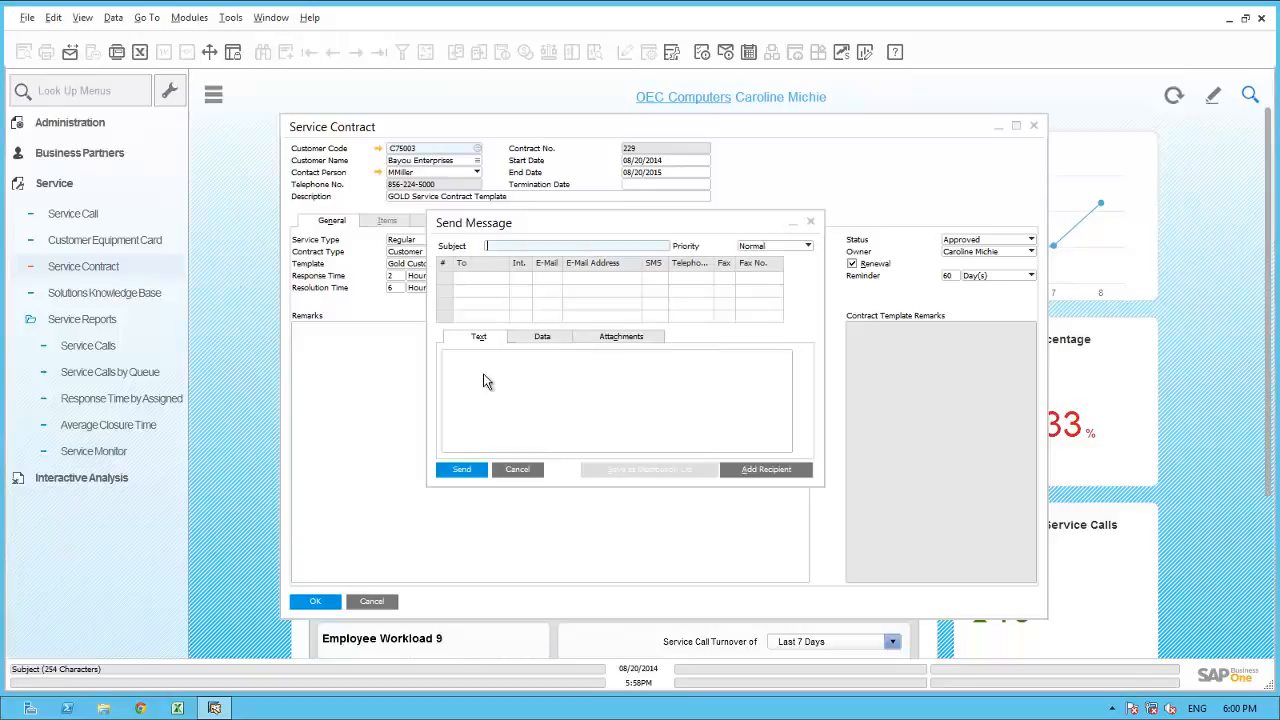
{"action": "left_click", "coordinate": [768, 472]}
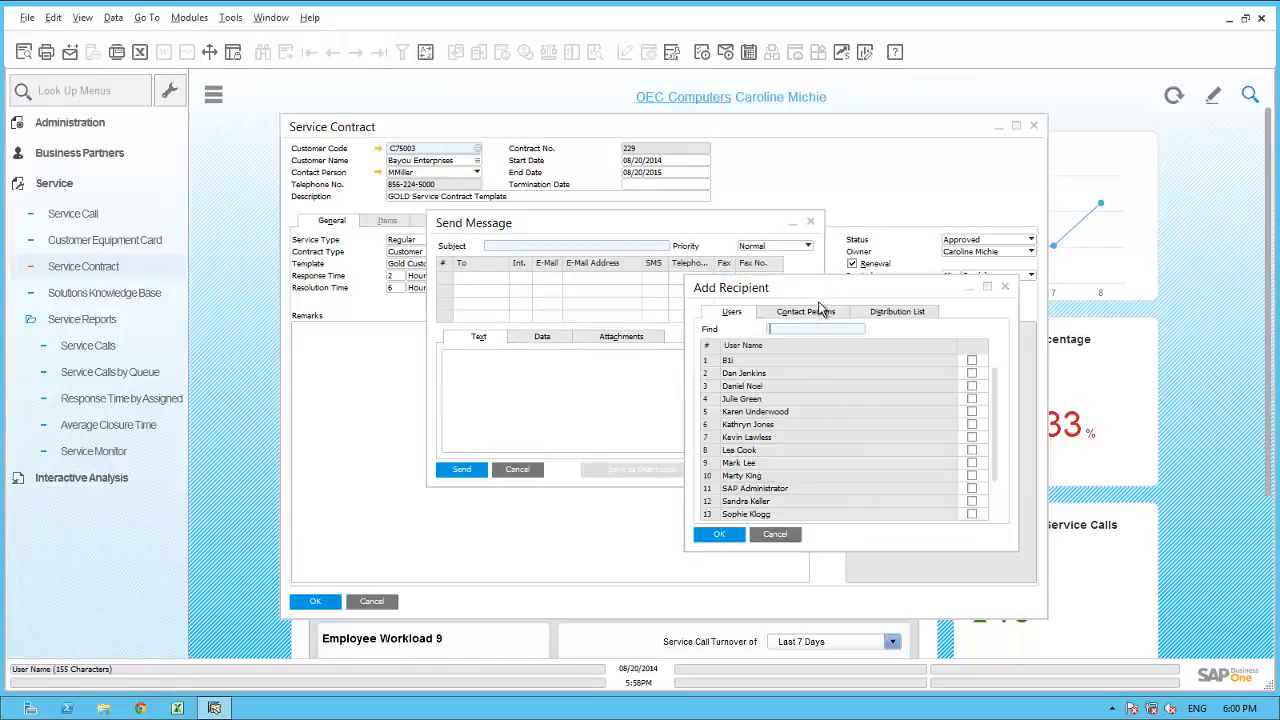
{"action": "left_click", "coordinate": [817, 314]}
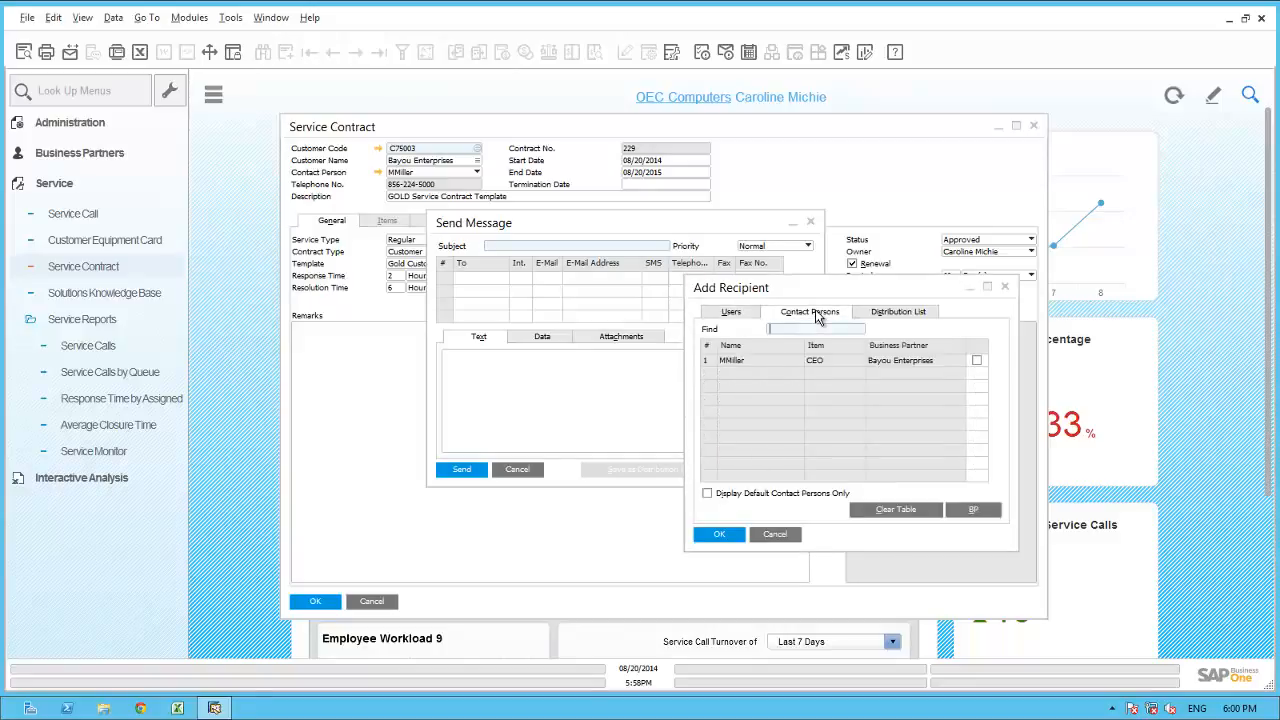
{"action": "left_click", "coordinate": [977, 362]}
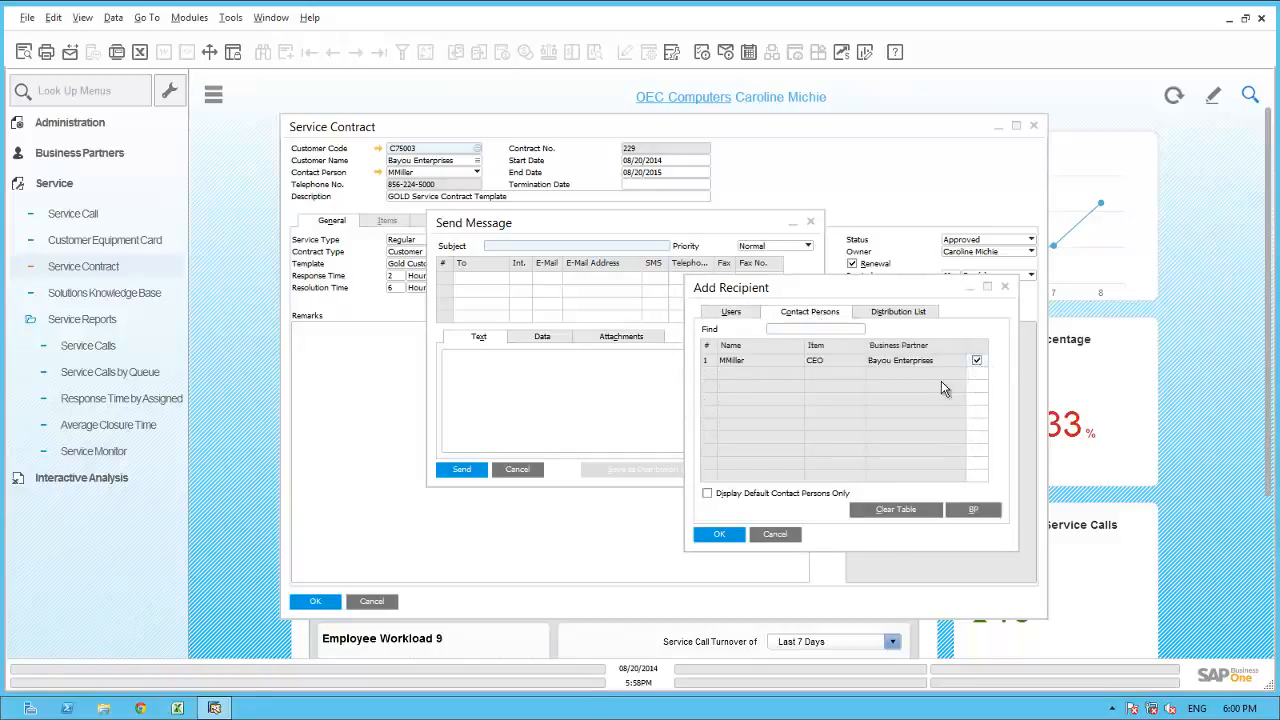
{"action": "left_click", "coordinate": [719, 533]}
{"action": "left_click", "coordinate": [547, 278]}
- Set the message subject to "Copy of your New Service Contract"
{"action": "left_click", "coordinate": [537, 245]}
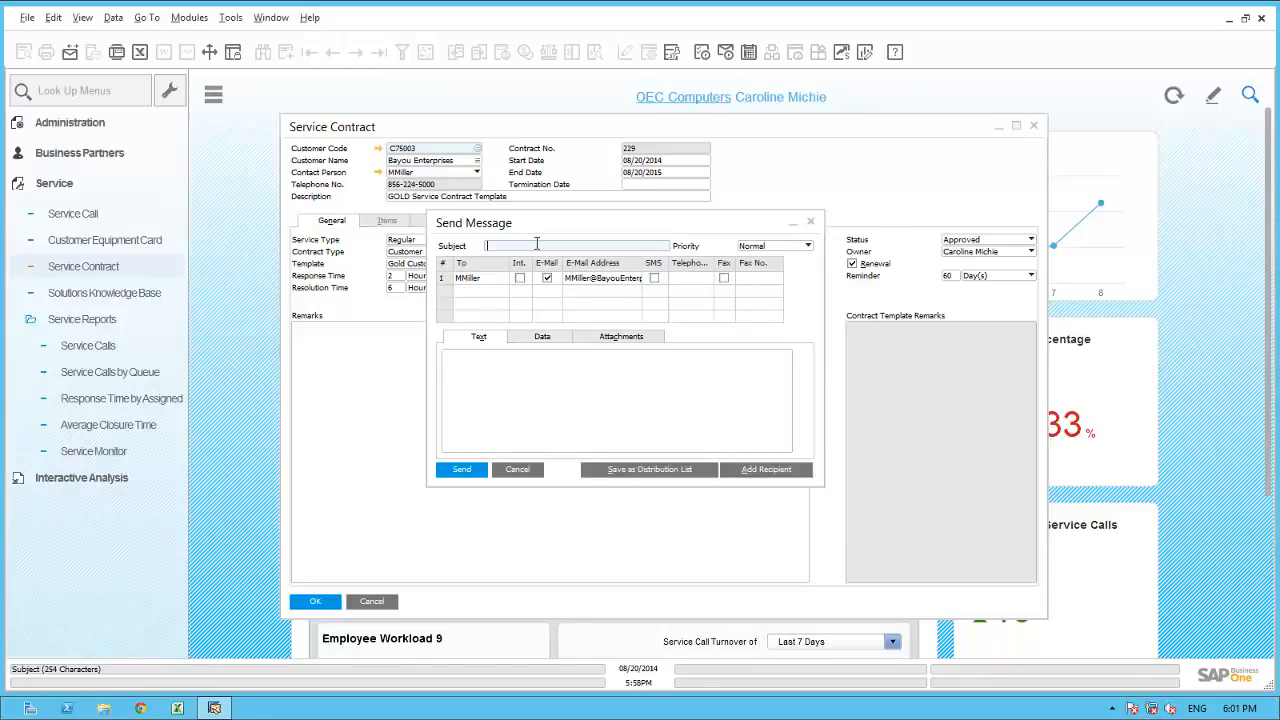
{"action": "type", "text": "Copy of your New Service Contract"}
{"action": "left_click", "coordinate": [553, 370]}
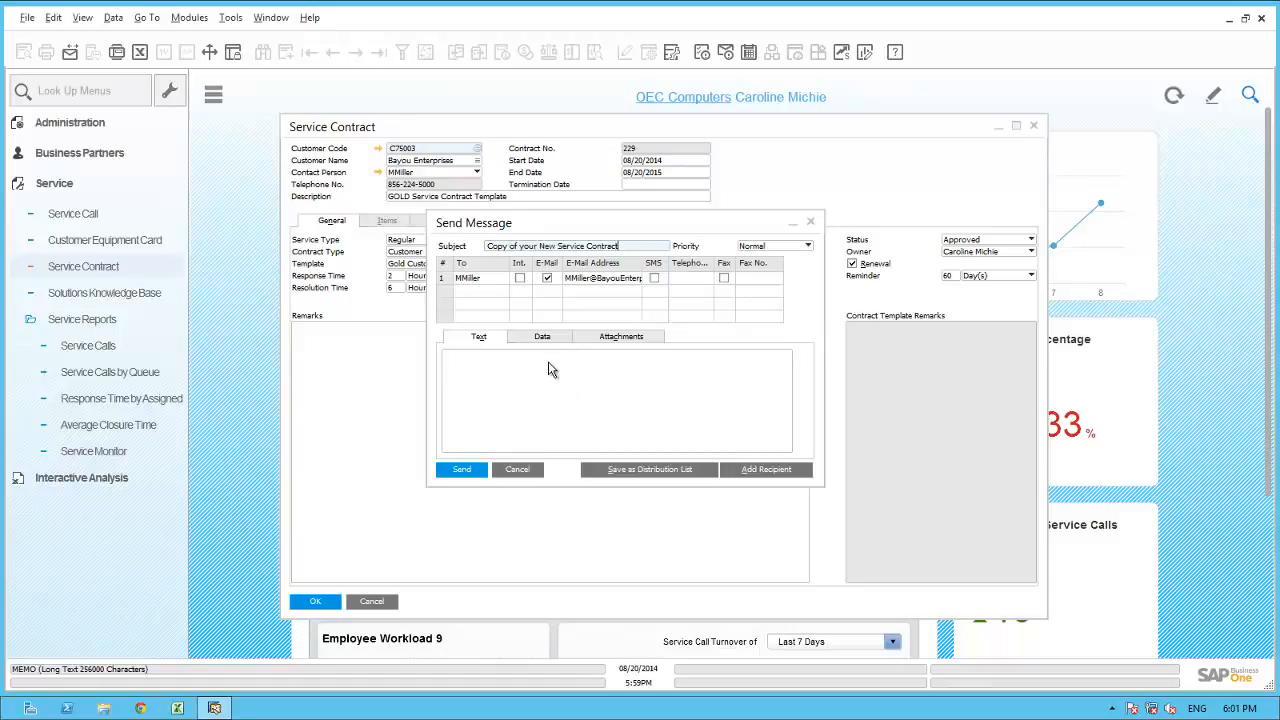
- Write the contact a signed note presenting a copy of their Service Contract with OEC Computers and inviting questions, send it and close the contract
{"action": "left_click", "coordinate": [548, 362]}
{"action": "type", "text": "Mike"}
{"action": "key", "text": "Return"}
{"action": "type", "text": "Here is a copy of you Service Contract with OEC Computers.  Please let me know if you have any questions"}
{"action": "key", "text": "Return"}
{"action": "key", "text": "Return"}
{"action": "type", "text": "Thanks"}
{"action": "key", "text": "Return"}
{"action": "type", "text": "Caroline"}
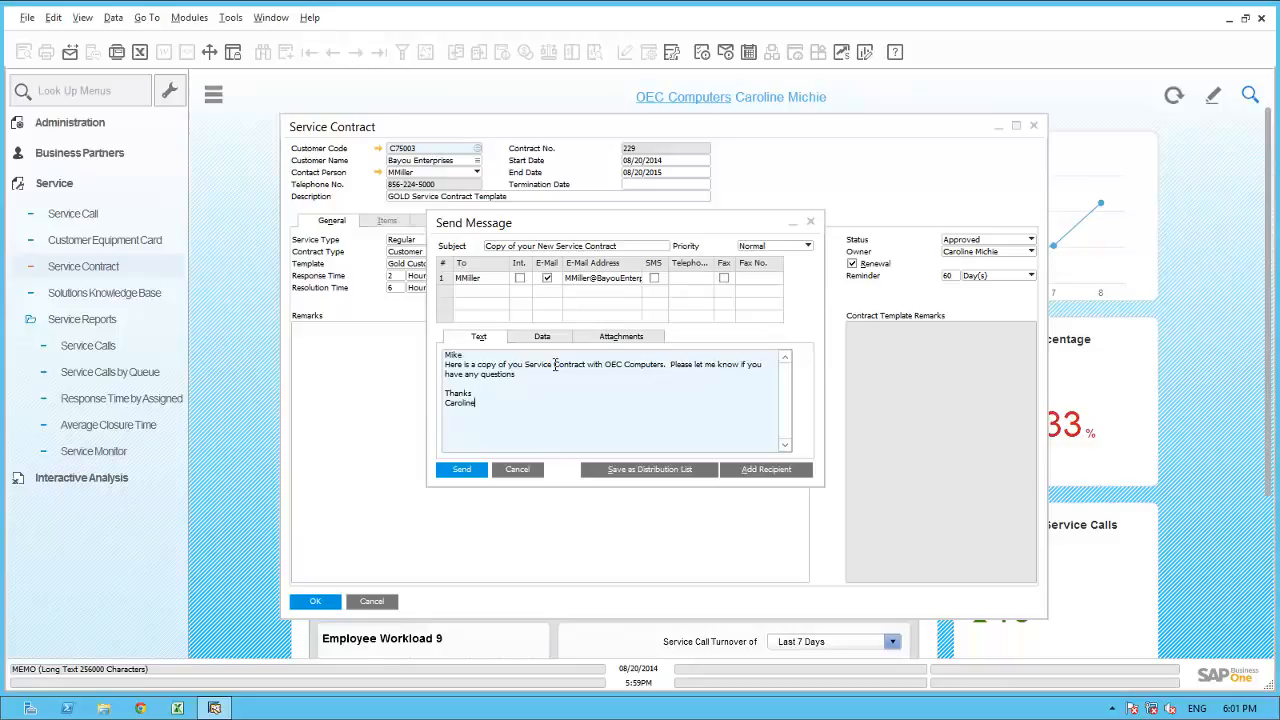
{"action": "left_click", "coordinate": [462, 469]}
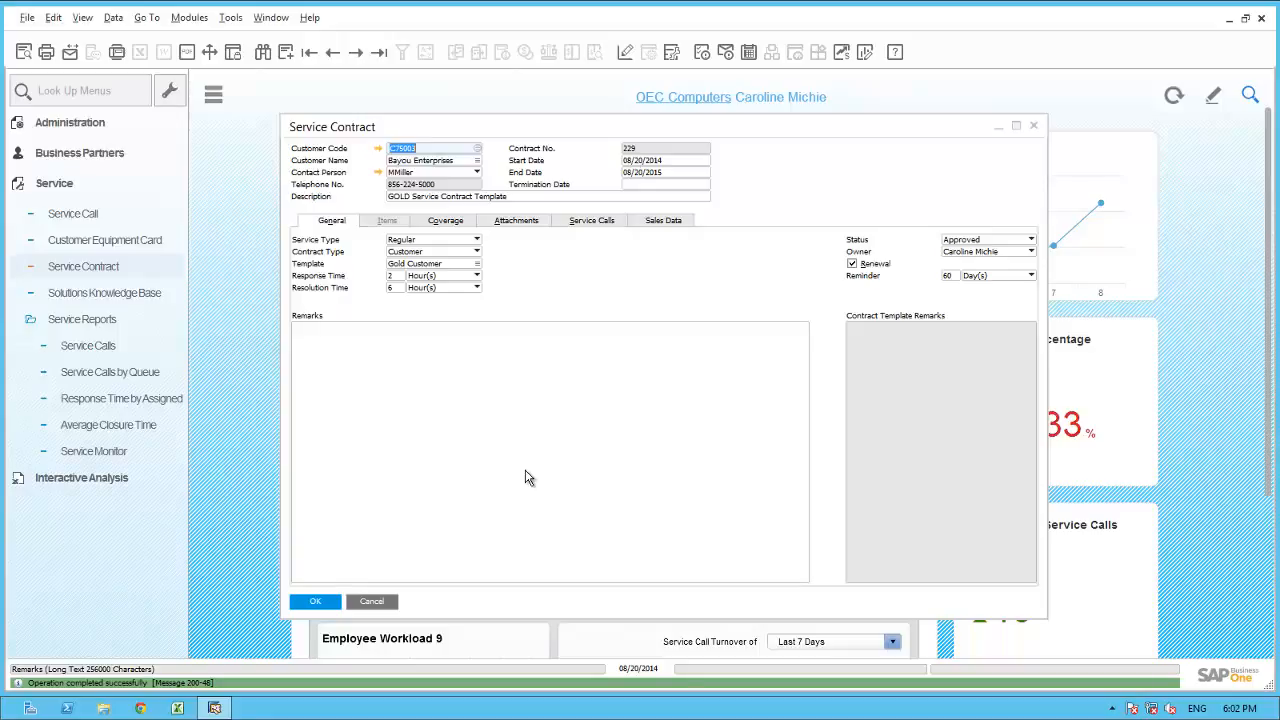
{"action": "left_click", "coordinate": [319, 599]}
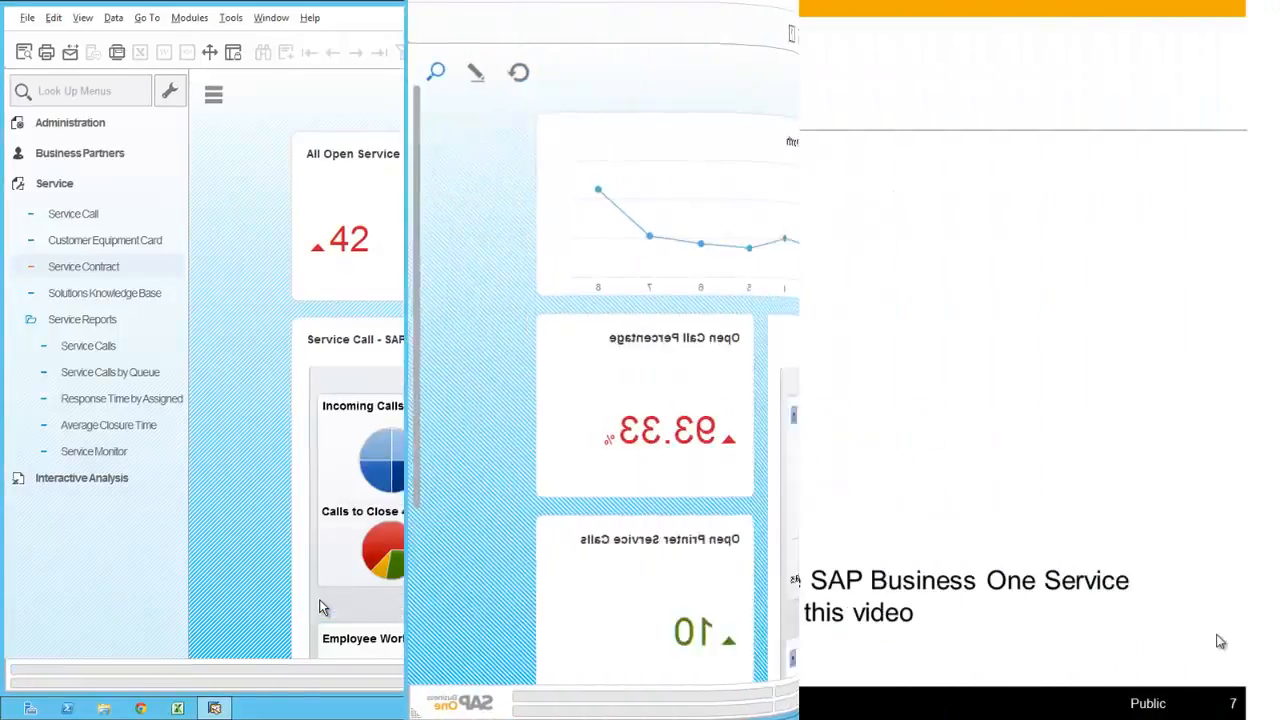